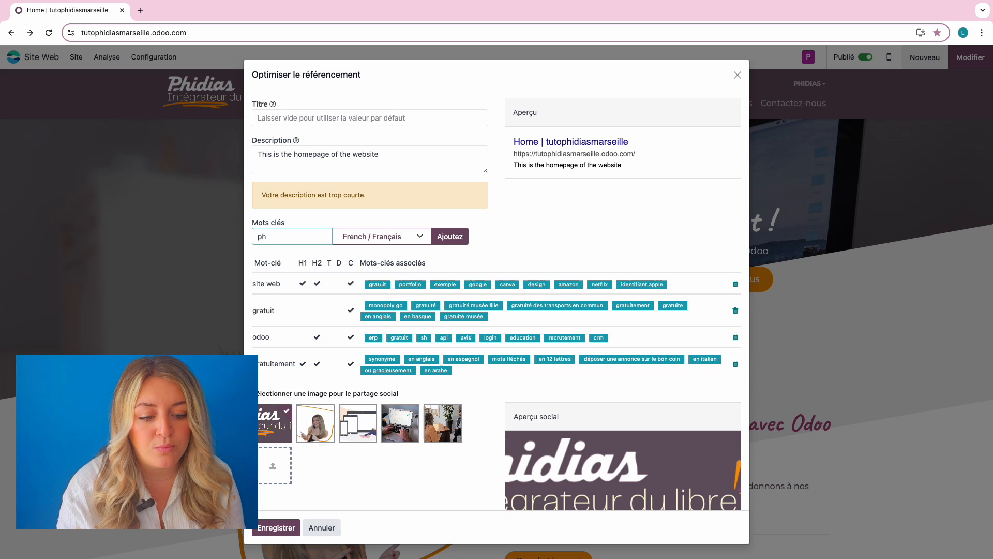
- Add the keyword "phidias" and set the SEO title to "Créez votre site web gratuitement avec Odoo"
{"action": "key", "text": "Return"}
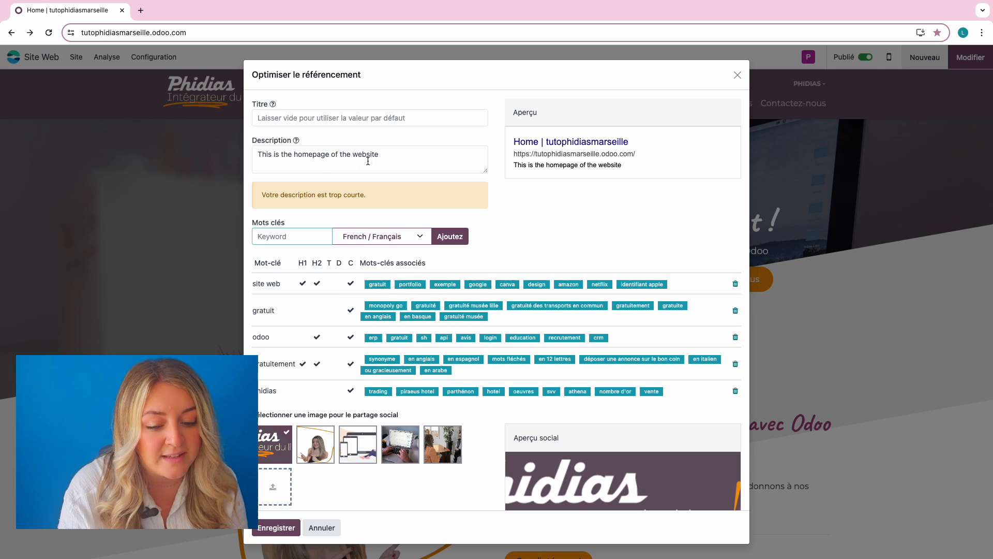
{"action": "left_click", "coordinate": [321, 118]}
{"action": "type", "text": "C"}
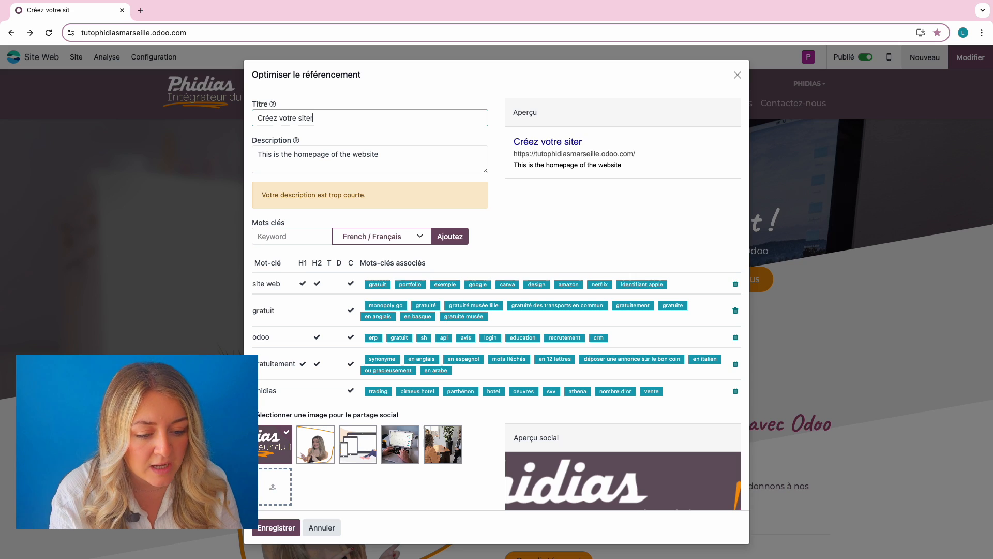
{"action": "type", "text": "réez votre site web gratuitement avec odoo"}
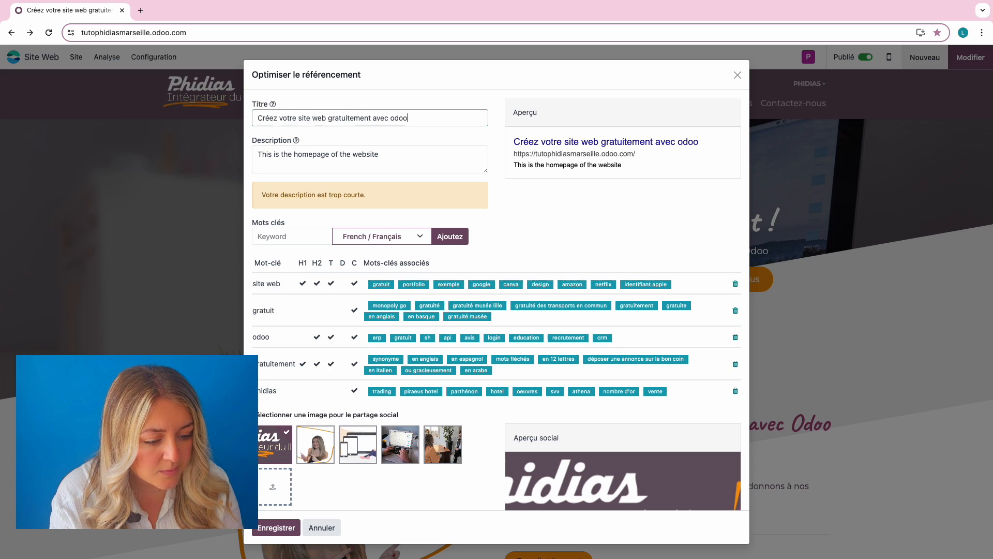
- Replace the description with "Comment créez son site web gratuitement grâce à Odoo ? C'est ce que Phidias vas vous expliquer lors de son tuto !"
{"action": "triple_click", "coordinate": [390, 155]}
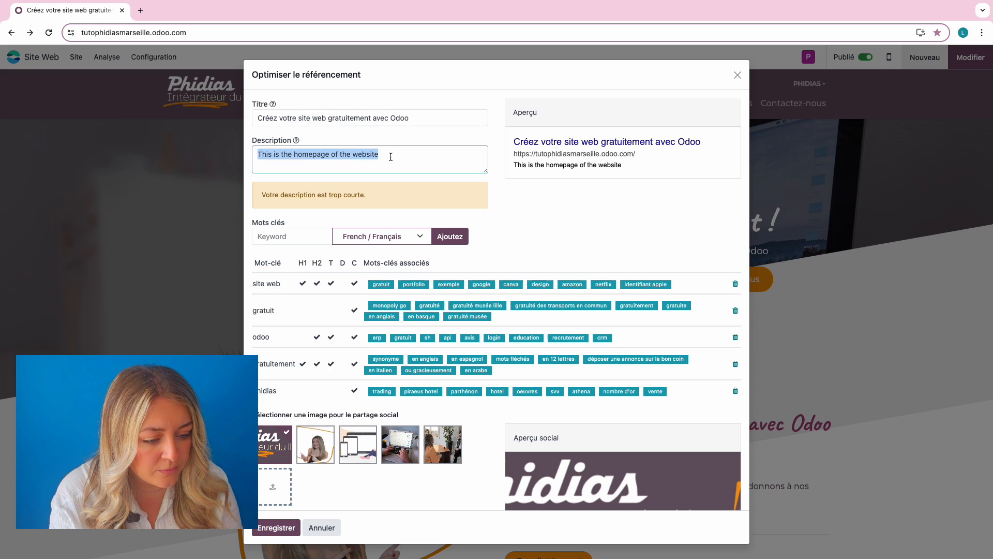
{"action": "type", "text": "Comment créez son site web grat"}
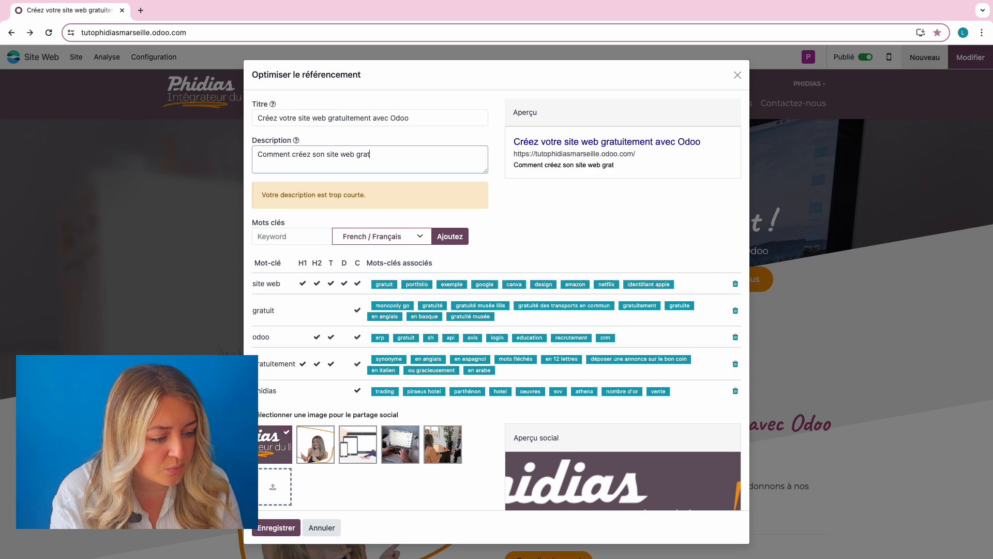
{"action": "type", "text": "uitement grâce à Odoo ? "}
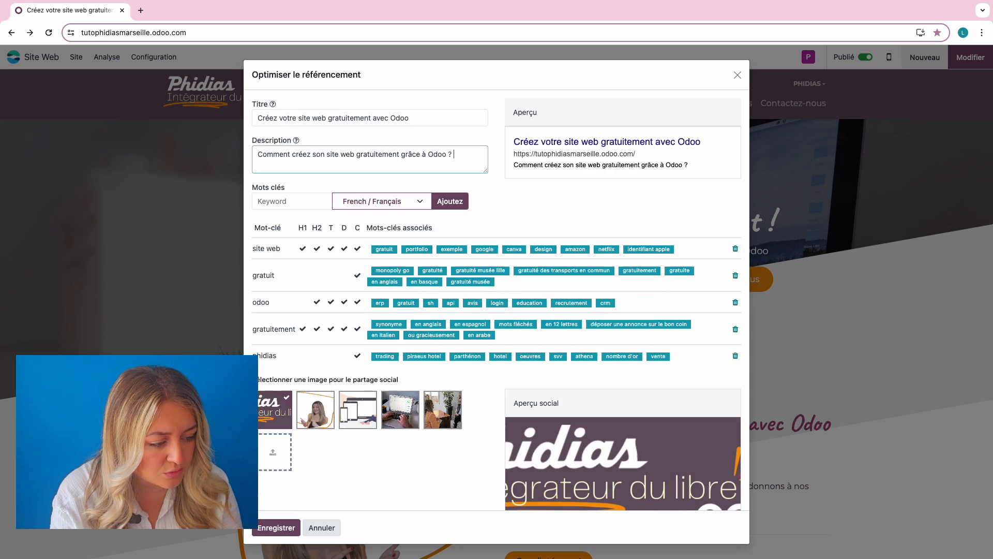
{"action": "type", "text": "C'est ce que Phidias vas vous expliquer"}
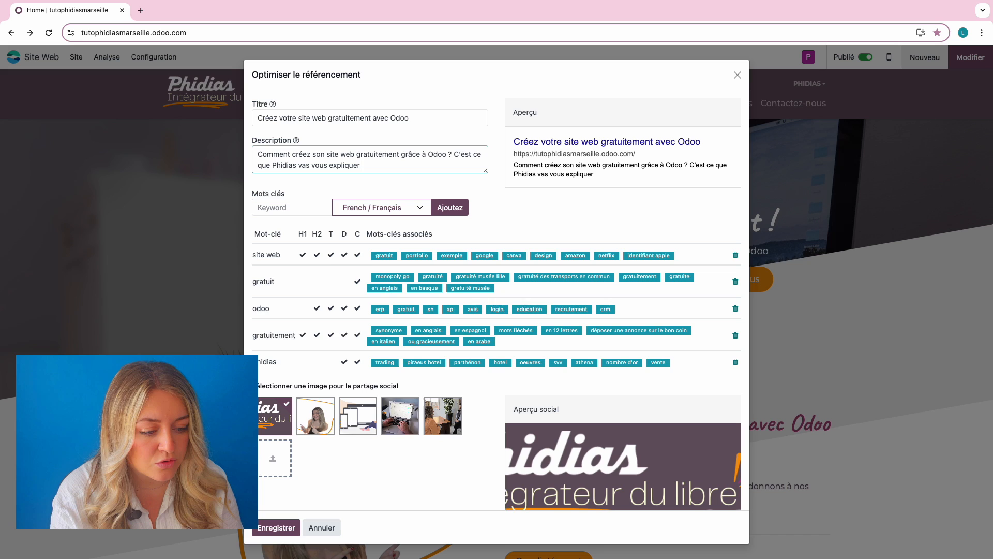
{"action": "type", "text": "!"}
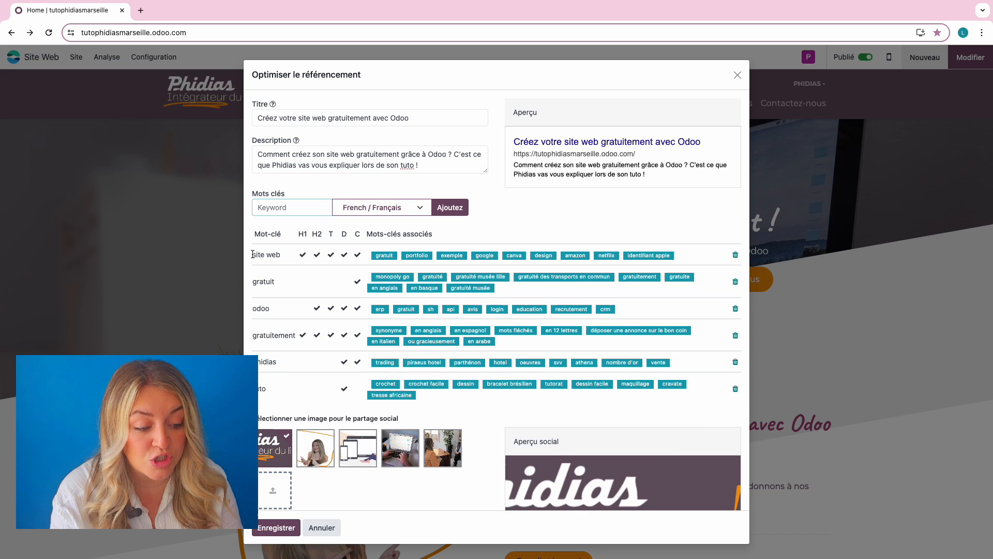
{"action": "left_click_drag", "start_coordinate": [253, 254], "coordinate": [318, 265]}
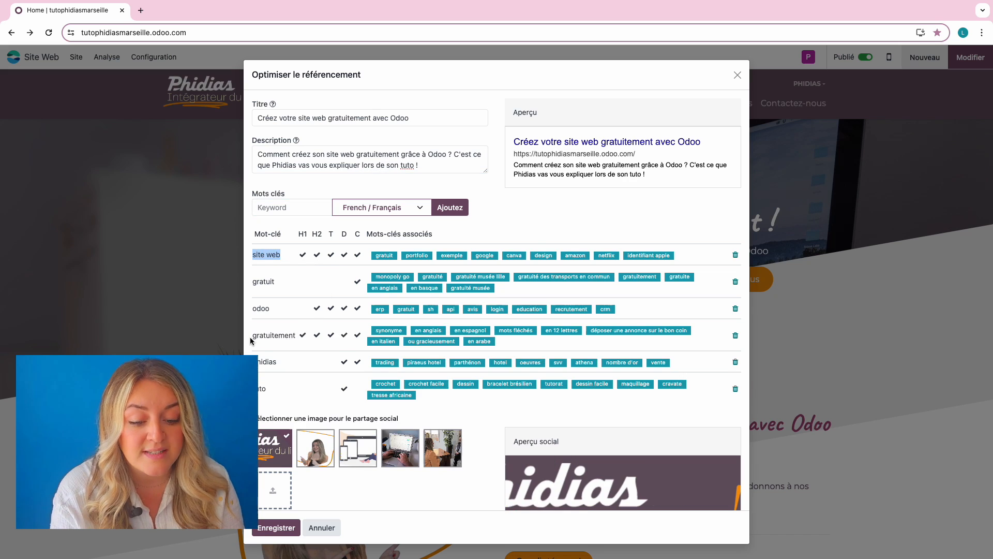
{"action": "left_click_drag", "start_coordinate": [253, 337], "coordinate": [294, 343]}
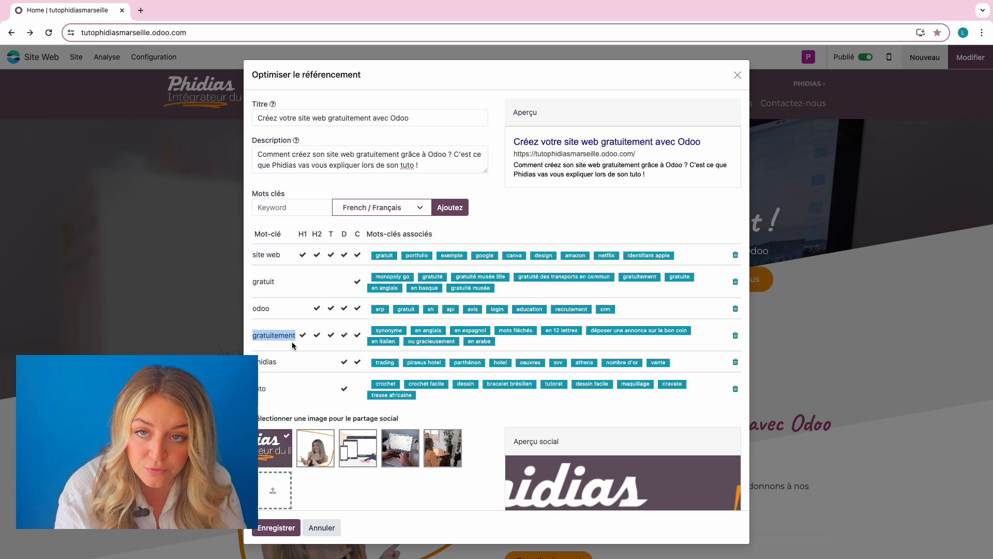
- Use the photo of the wooden desk with laptop and monitor as the social sharing image and save the SEO settings
{"action": "scroll", "coordinate": [291, 341], "scroll_direction": "down", "scroll_amount": 3}
{"action": "left_click", "coordinate": [270, 345]}
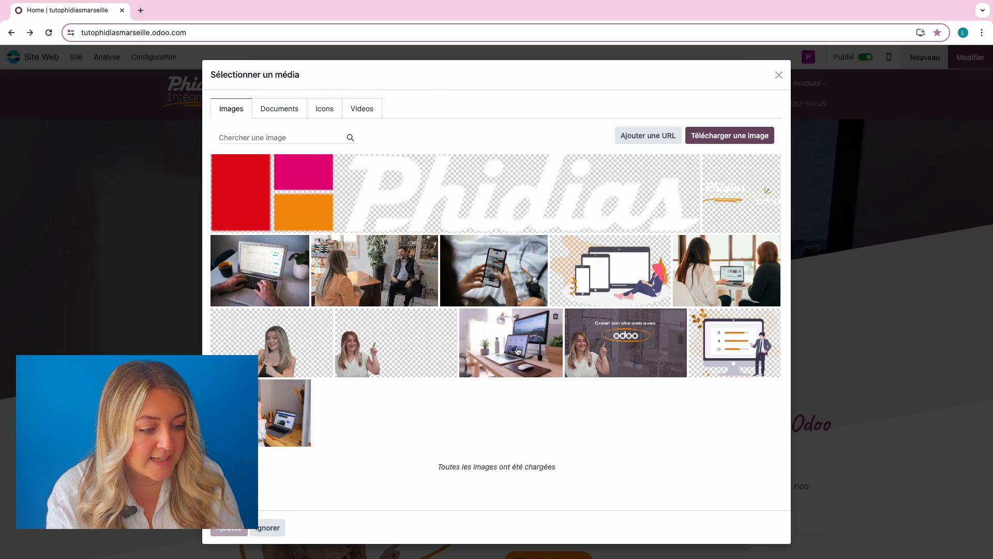
{"action": "left_click", "coordinate": [539, 363]}
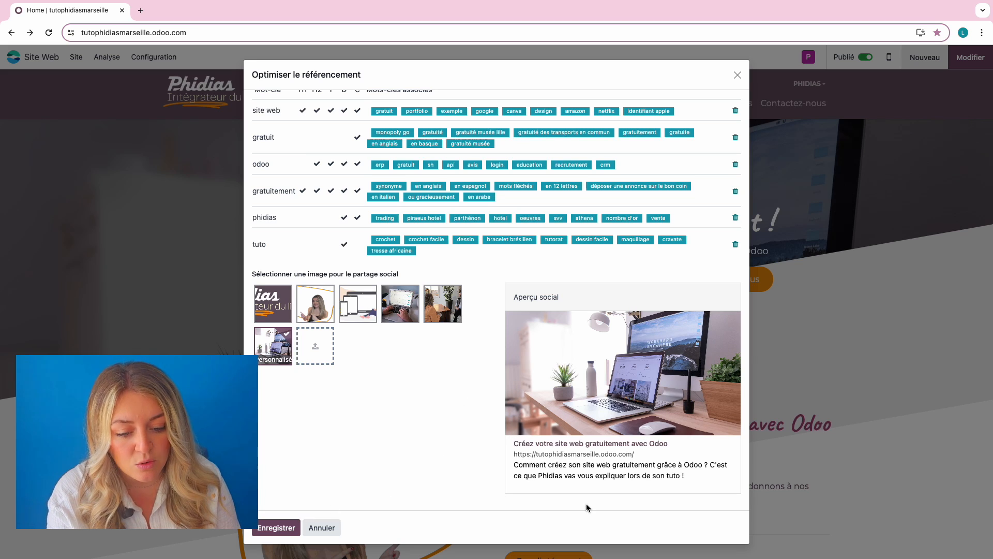
{"action": "left_click", "coordinate": [282, 528]}
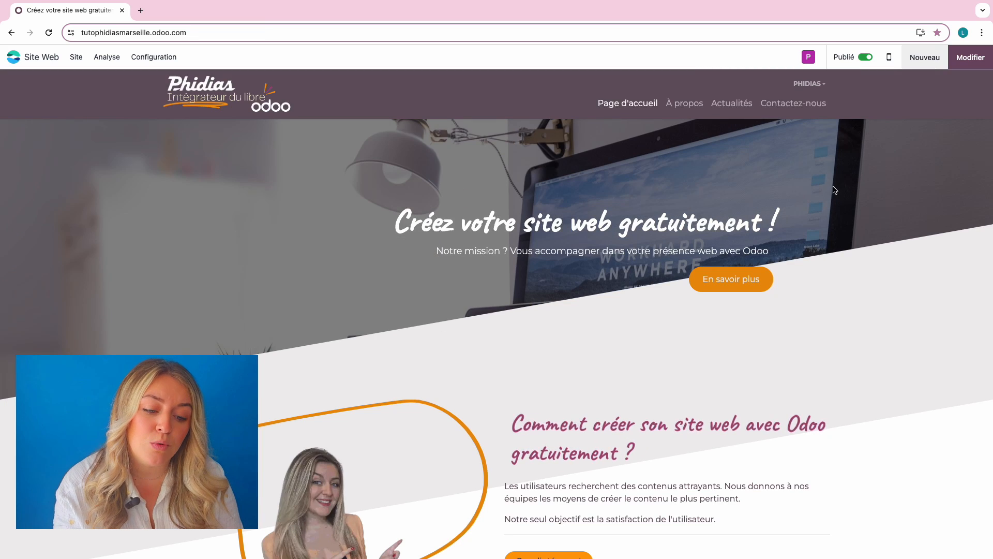
- Insert "avec Odoo" before the exclamation mark in the homepage's main heading and save the page
{"action": "left_click", "coordinate": [971, 58]}
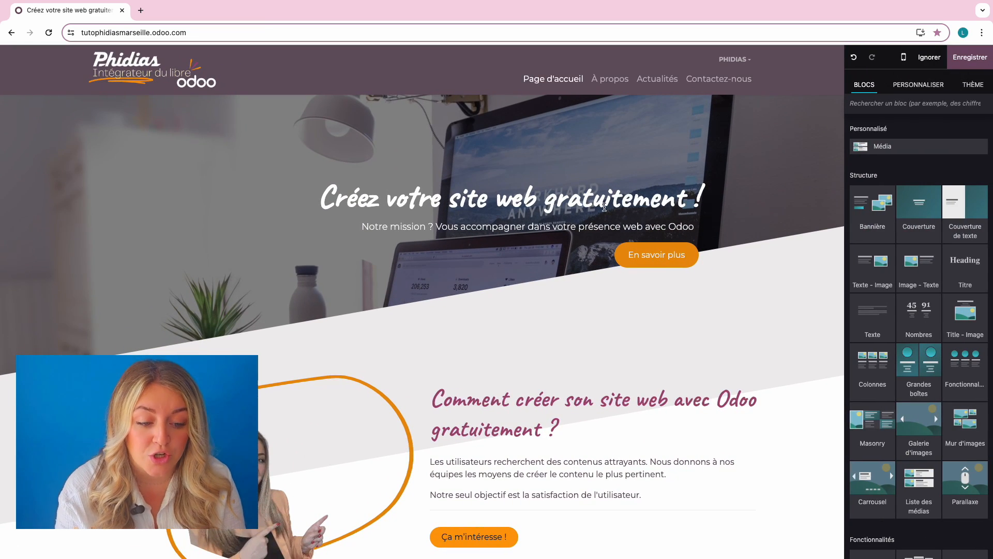
{"action": "left_click", "coordinate": [692, 206]}
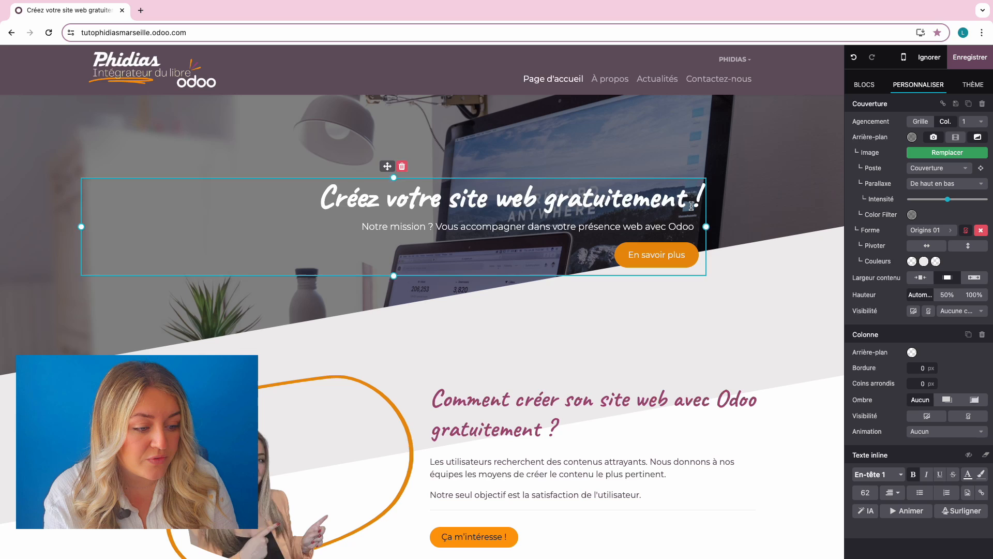
{"action": "type", "text": "avec odoo"}
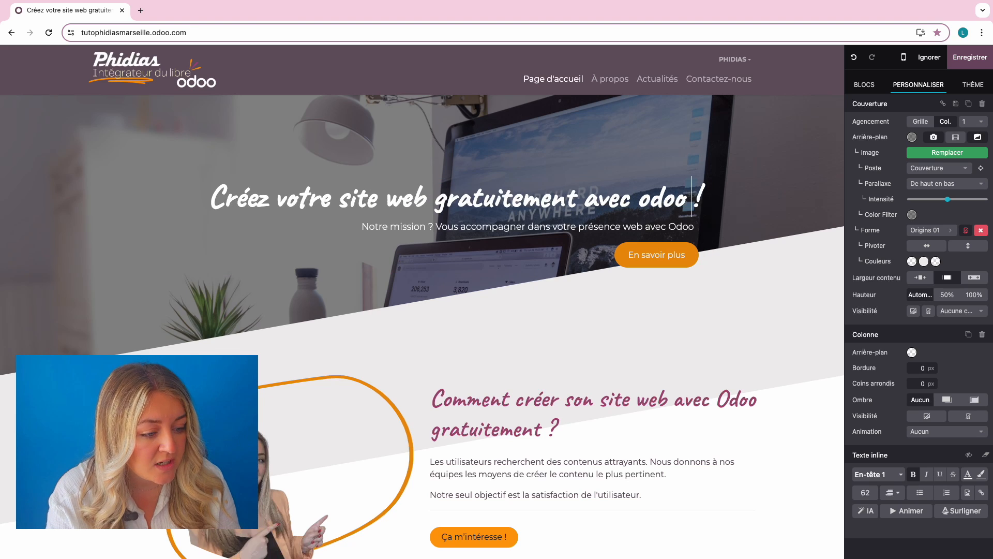
{"action": "key", "text": "Left"}
{"action": "key", "text": "Left"}
{"action": "key", "text": "Left"}
{"action": "key", "text": "BackSpace"}
{"action": "type", "text": "O"}
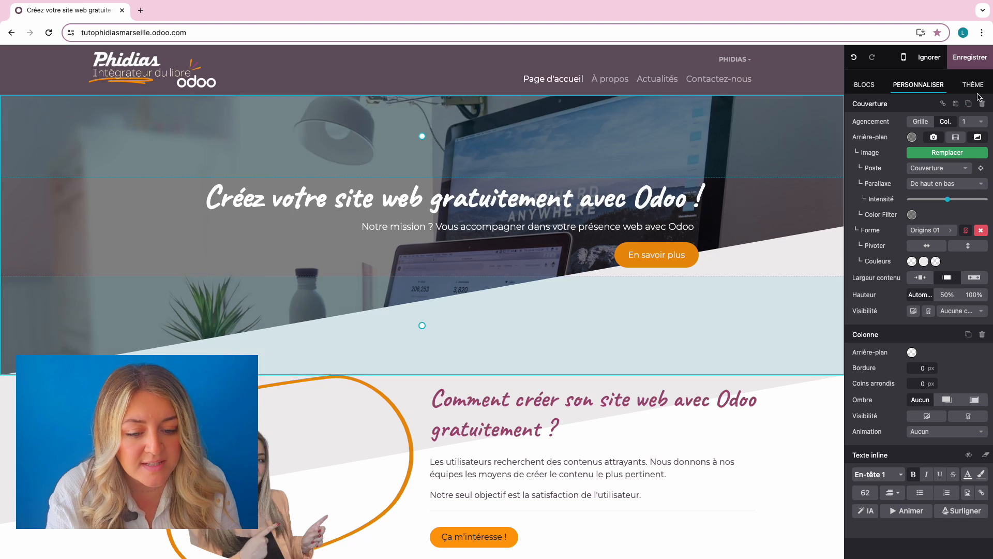
{"action": "left_click", "coordinate": [970, 57]}
- Open the homepage's SEO optimisation settings again
{"action": "left_click", "coordinate": [76, 57]}
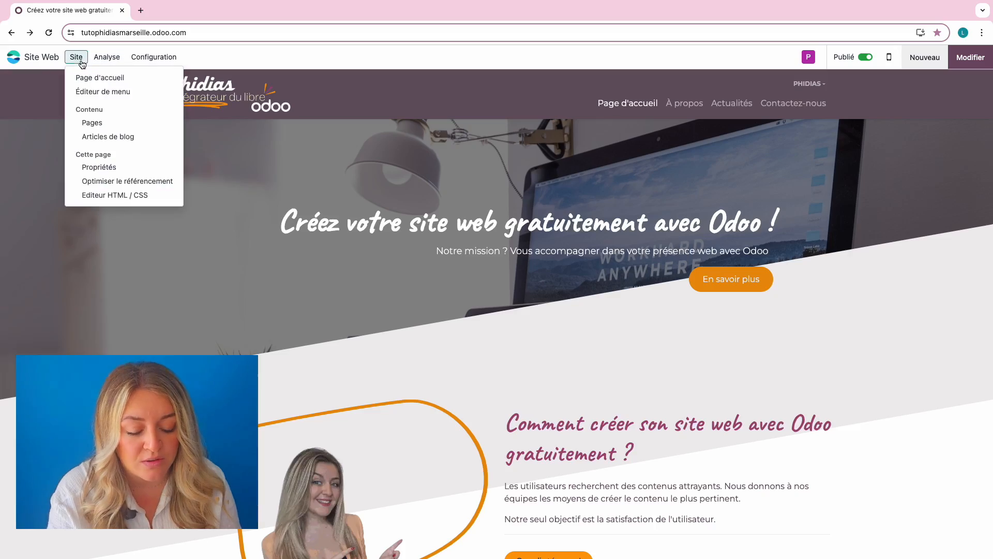
{"action": "left_click", "coordinate": [127, 181]}
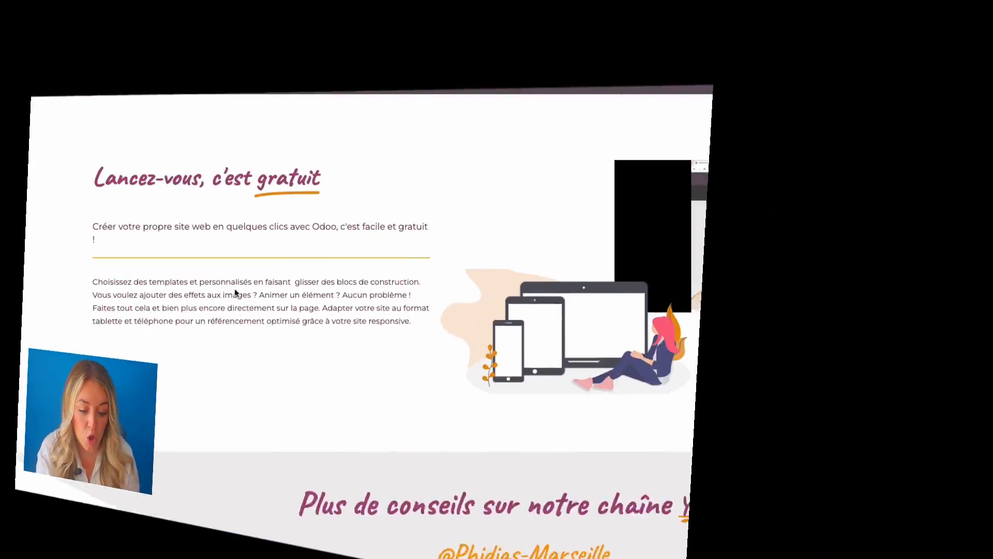
- Preview the homepage in mobile view and examine how its sections are laid out from top to bottom
{"action": "scroll", "coordinate": [235, 288], "scroll_direction": "up", "scroll_amount": 15}
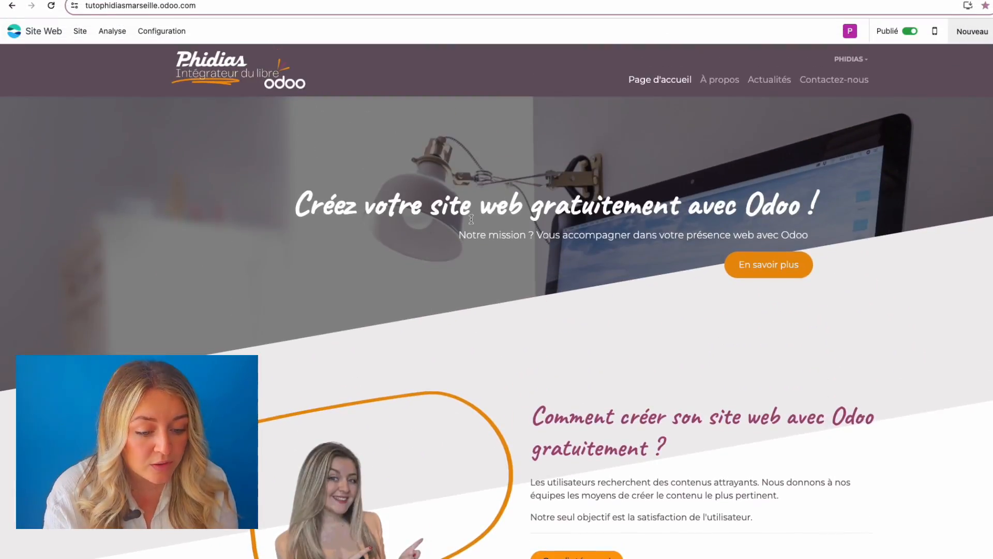
{"action": "left_click", "coordinate": [935, 32]}
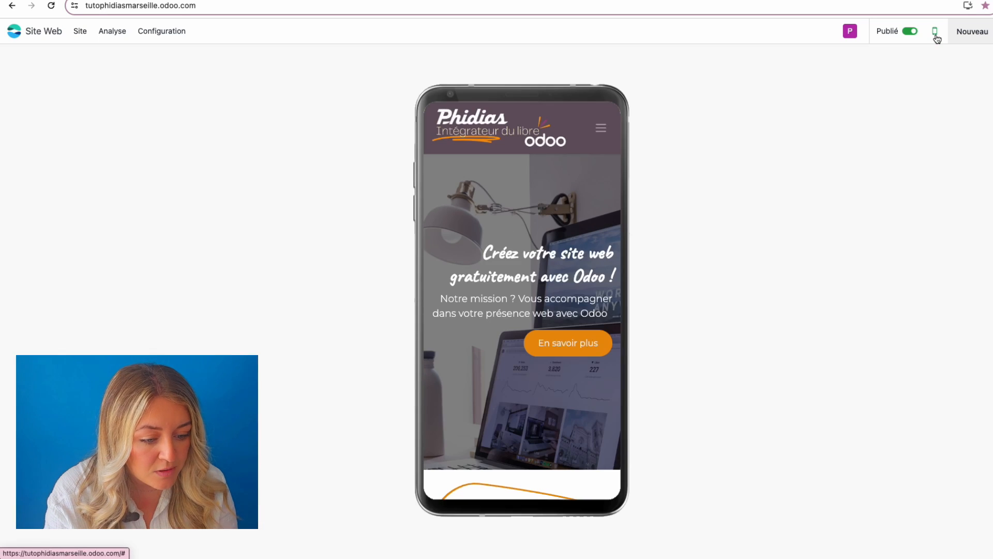
{"action": "scroll", "coordinate": [584, 391], "scroll_direction": "down", "scroll_amount": 10}
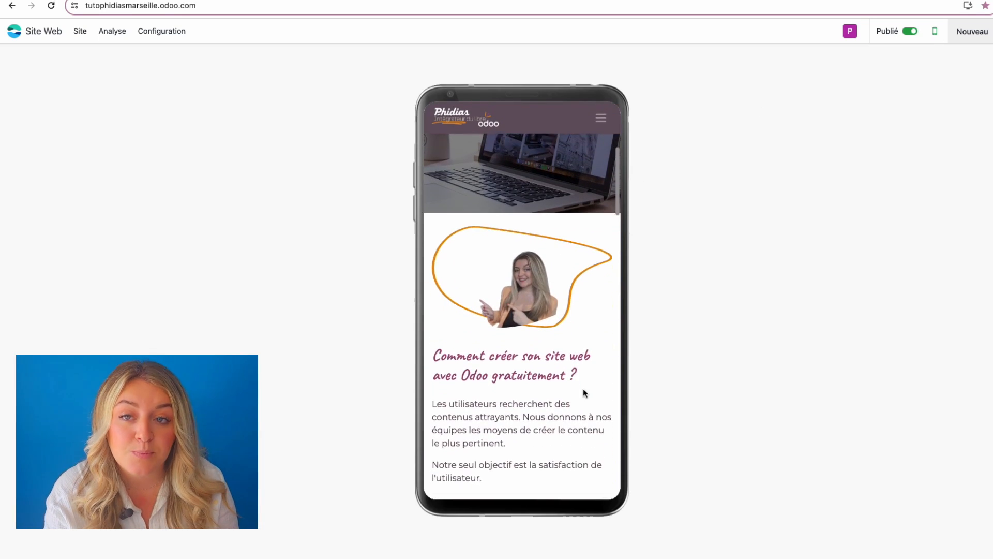
{"action": "scroll", "coordinate": [583, 391], "scroll_direction": "down", "scroll_amount": 15}
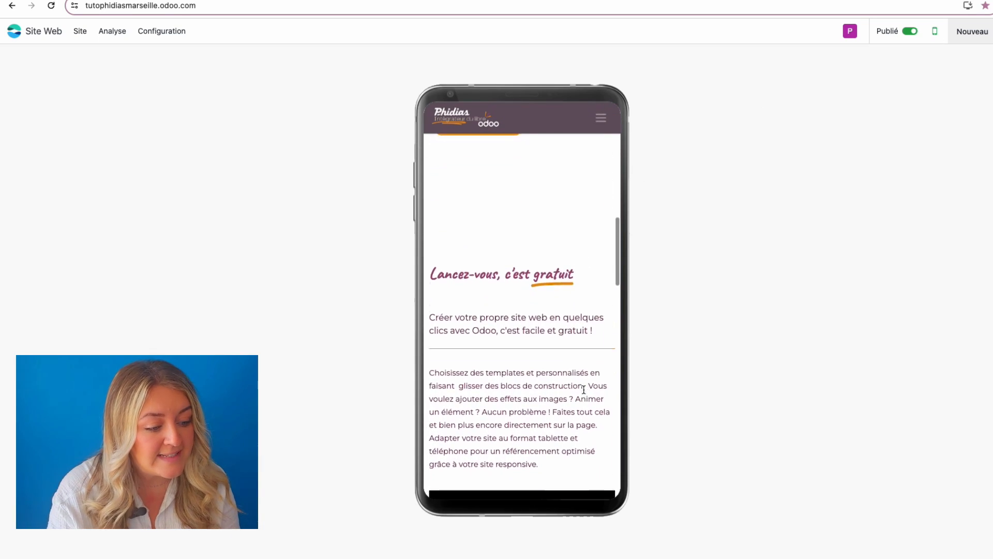
{"action": "scroll", "coordinate": [583, 393], "scroll_direction": "down", "scroll_amount": 15}
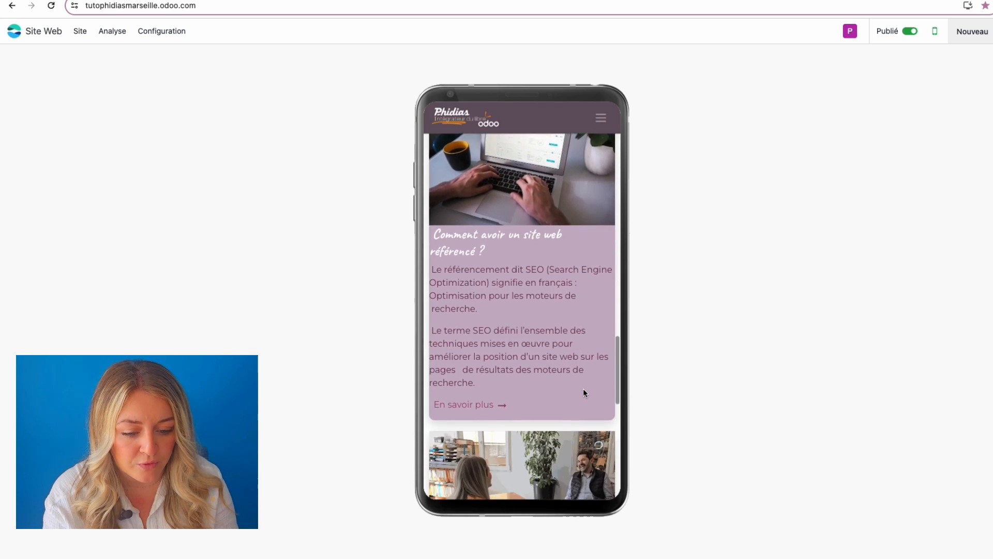
{"action": "scroll", "coordinate": [583, 391], "scroll_direction": "up", "scroll_amount": 20}
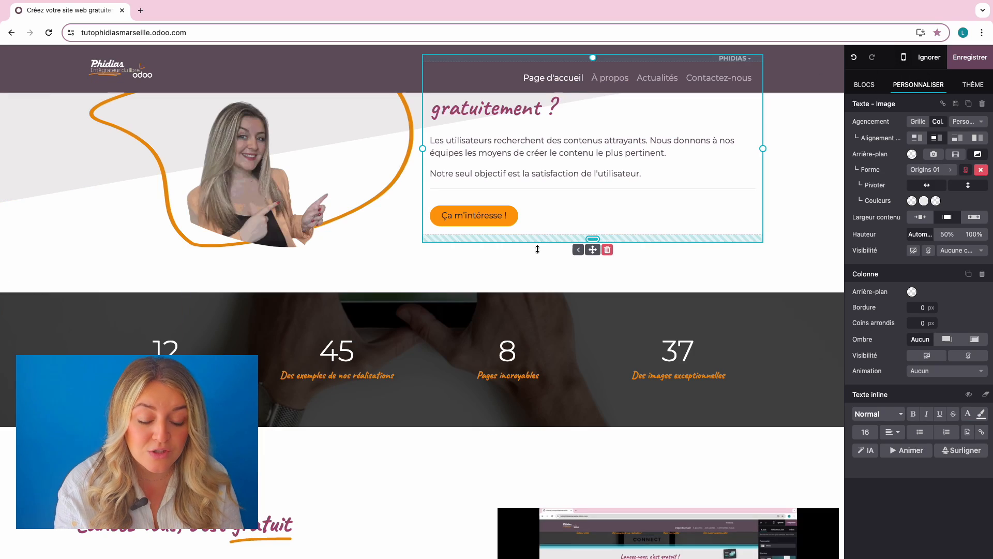
- Duplicate the "Comment créer son site web" Texte - Image block as separate desktop and mobile versions and switch the editor to mobile preview
{"action": "scroll", "coordinate": [576, 264], "scroll_direction": "up", "scroll_amount": 6}
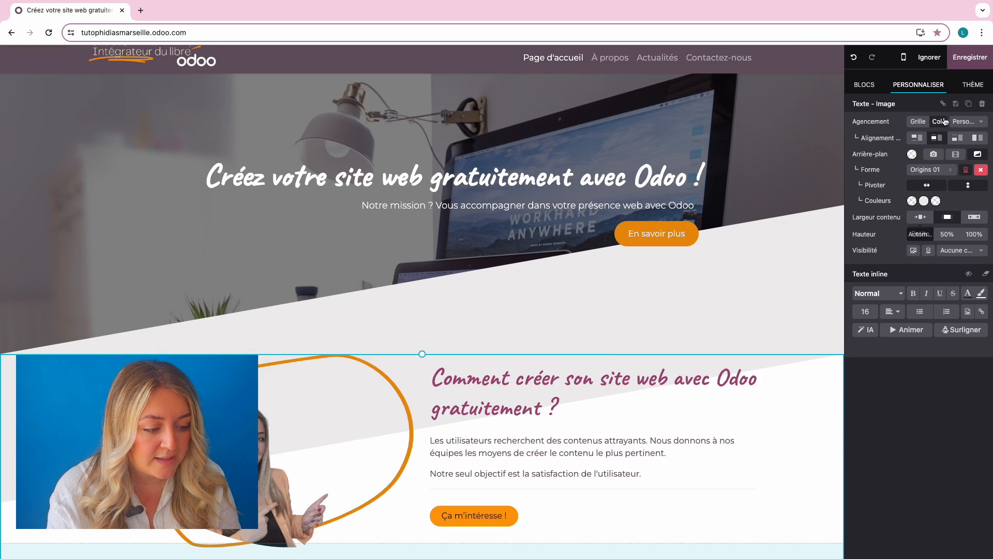
{"action": "left_click", "coordinate": [968, 104]}
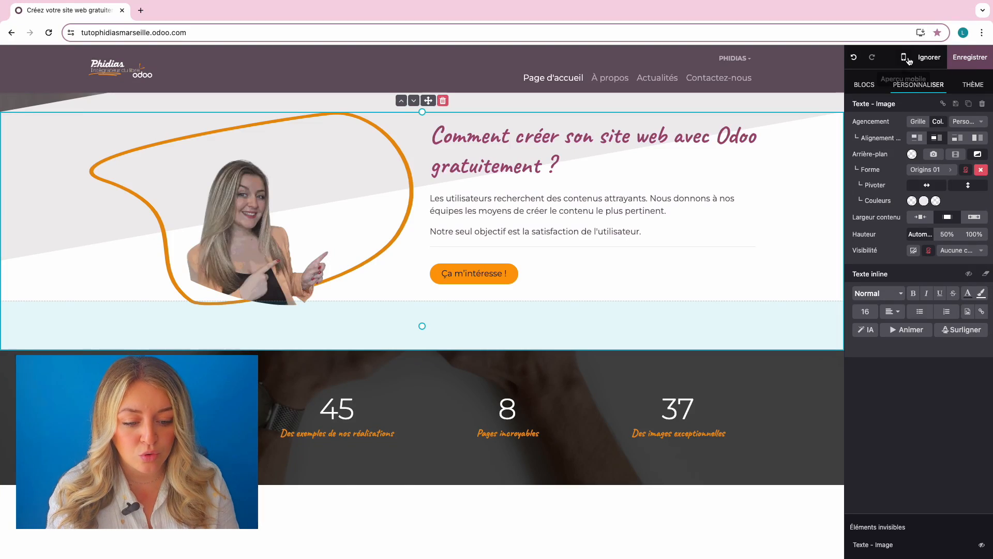
{"action": "left_click", "coordinate": [904, 57]}
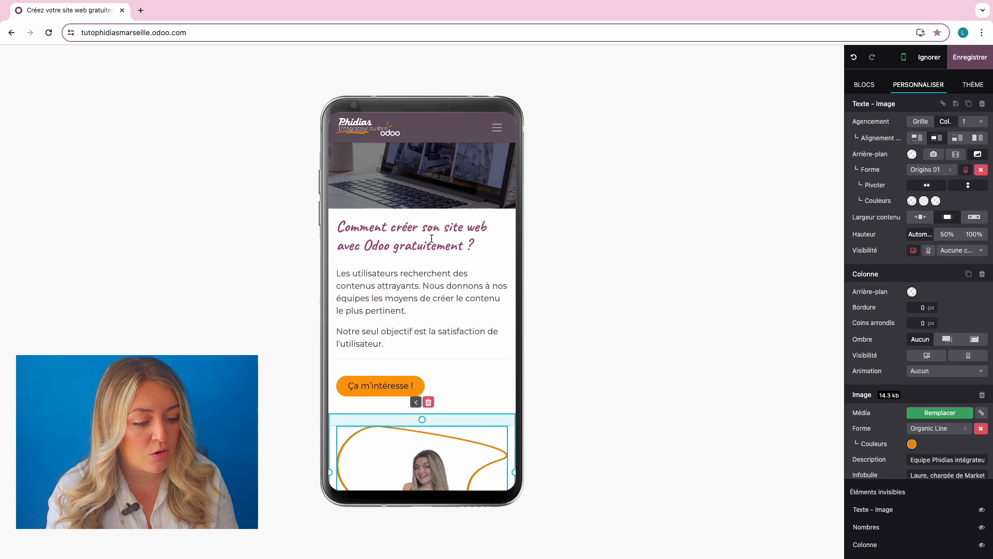
- Set the mobile block's body paragraphs to font size 14 and narrow the text column to about two thirds of the width
{"action": "left_click", "coordinate": [441, 337]}
{"action": "left_click_drag", "start_coordinate": [385, 344], "coordinate": [341, 278]}
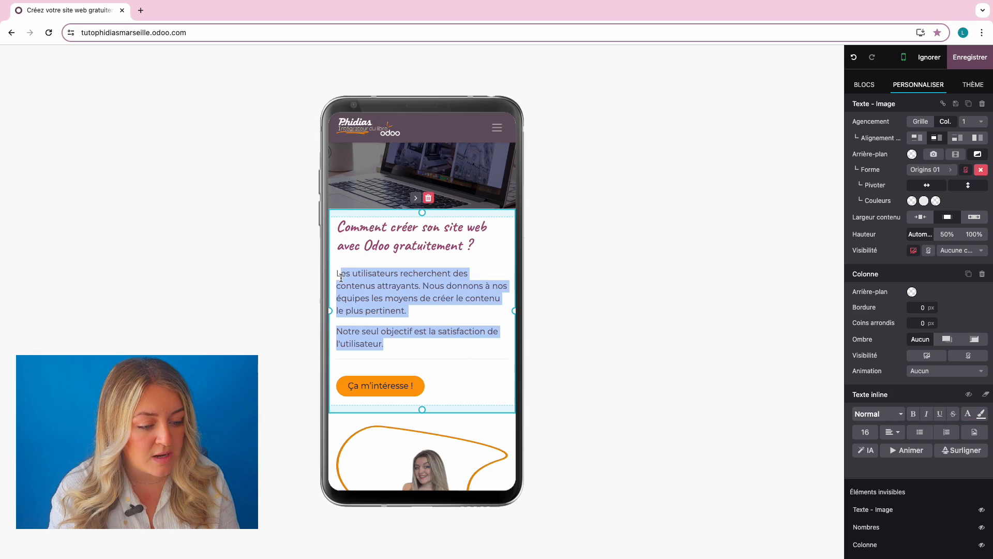
{"action": "left_click", "coordinate": [865, 432]}
{"action": "left_click", "coordinate": [867, 406]}
{"action": "left_click_drag", "start_coordinate": [513, 305], "coordinate": [453, 305]}
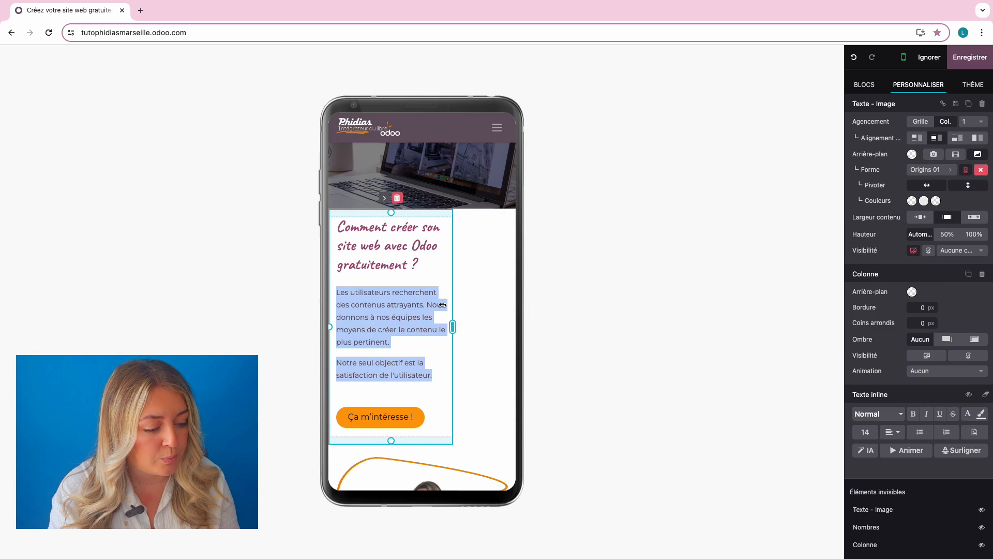
- Set the mobile block's heading to font size 24 and apply the Petite style to its body paragraphs
{"action": "triple_click", "coordinate": [388, 245]}
{"action": "left_click", "coordinate": [865, 432]}
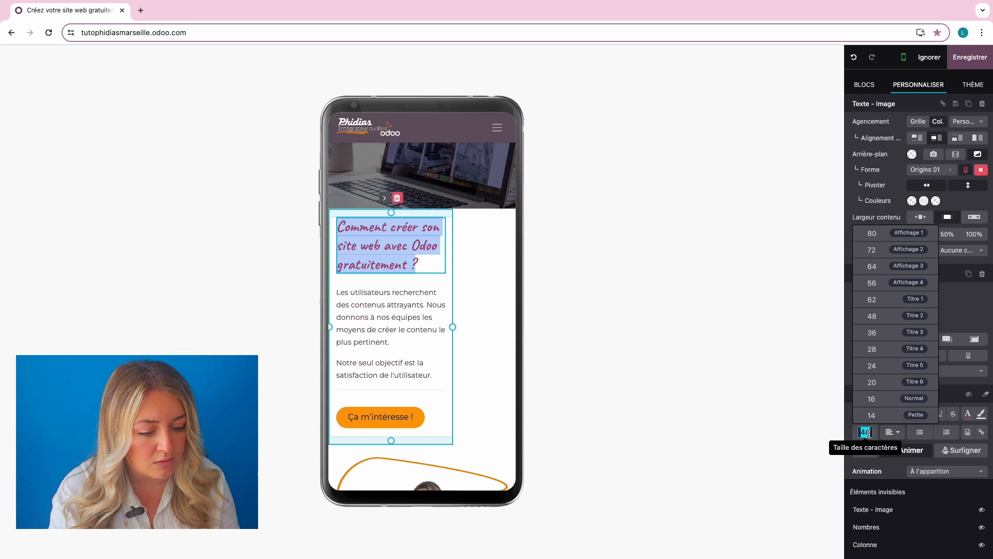
{"action": "left_click", "coordinate": [867, 366]}
{"action": "left_click_drag", "start_coordinate": [432, 356], "coordinate": [338, 275]}
{"action": "left_click", "coordinate": [877, 414]}
{"action": "left_click", "coordinate": [879, 365]}
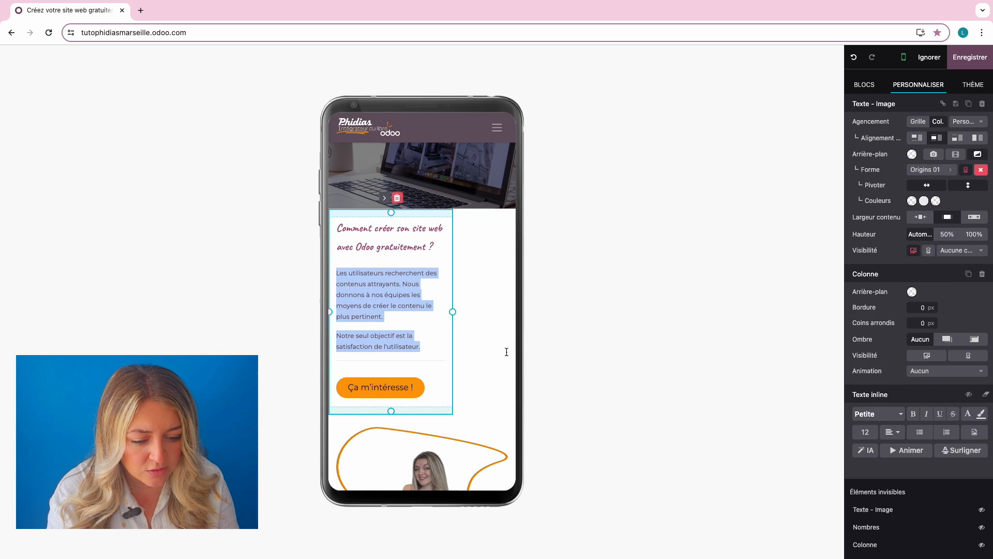
- Set the "Ça m'intéresse !" button's size to Petite and narrow the text column to slightly more than half the width
{"action": "left_click", "coordinate": [404, 387]}
{"action": "left_click", "coordinate": [946, 425]}
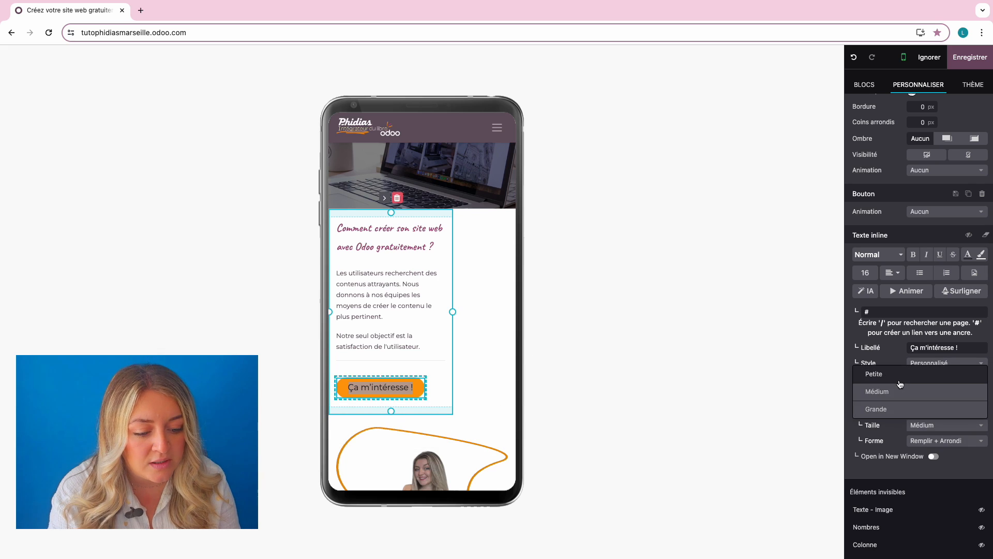
{"action": "left_click", "coordinate": [926, 374]}
{"action": "left_click_drag", "start_coordinate": [452, 308], "coordinate": [438, 309]}
- Shrink the image column below the button to about half of the mobile screen's width
{"action": "left_click", "coordinate": [424, 455]}
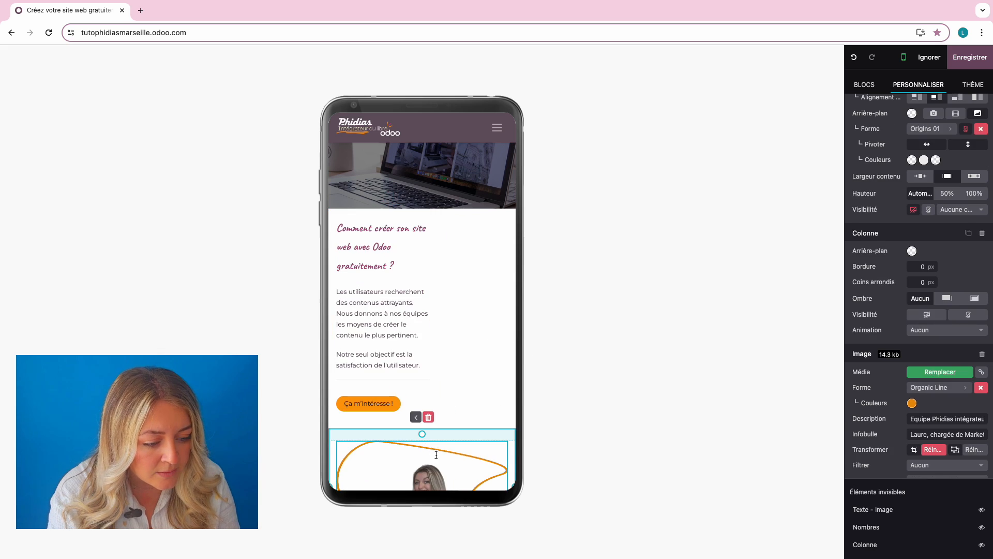
{"action": "scroll", "coordinate": [507, 394], "scroll_direction": "down", "scroll_amount": 3}
{"action": "left_click_drag", "start_coordinate": [517, 380], "coordinate": [422, 347]}
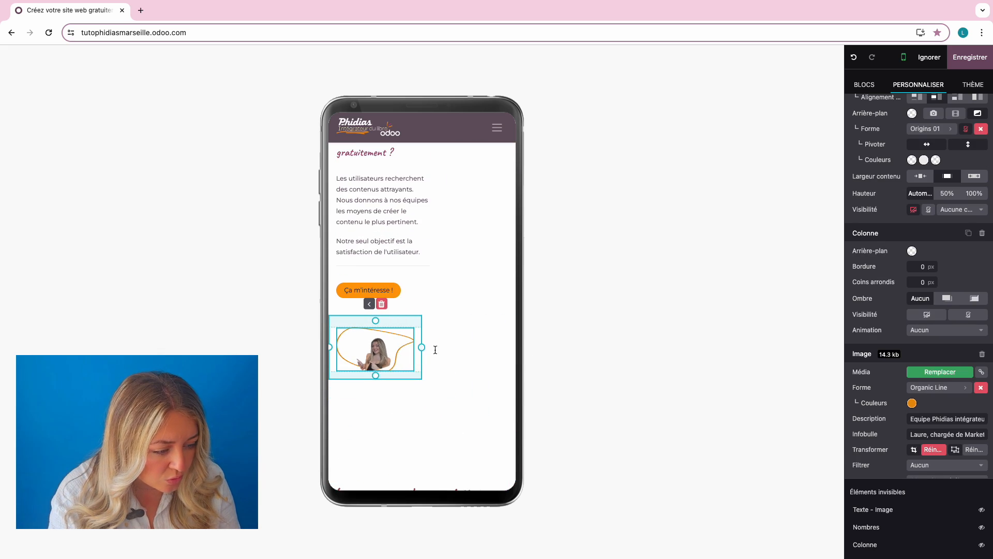
- Switch the mobile Texte - Image block's layout to Grille and place the image column beside the text column
{"action": "scroll", "coordinate": [453, 276], "scroll_direction": "up", "scroll_amount": 1}
{"action": "left_click", "coordinate": [467, 269]}
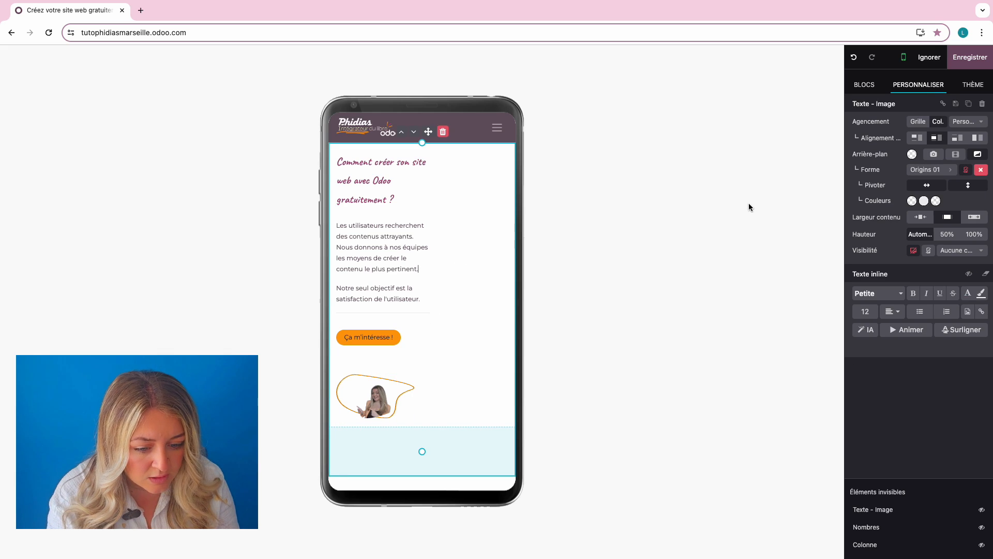
{"action": "left_click", "coordinate": [918, 122]}
{"action": "left_click", "coordinate": [381, 383]}
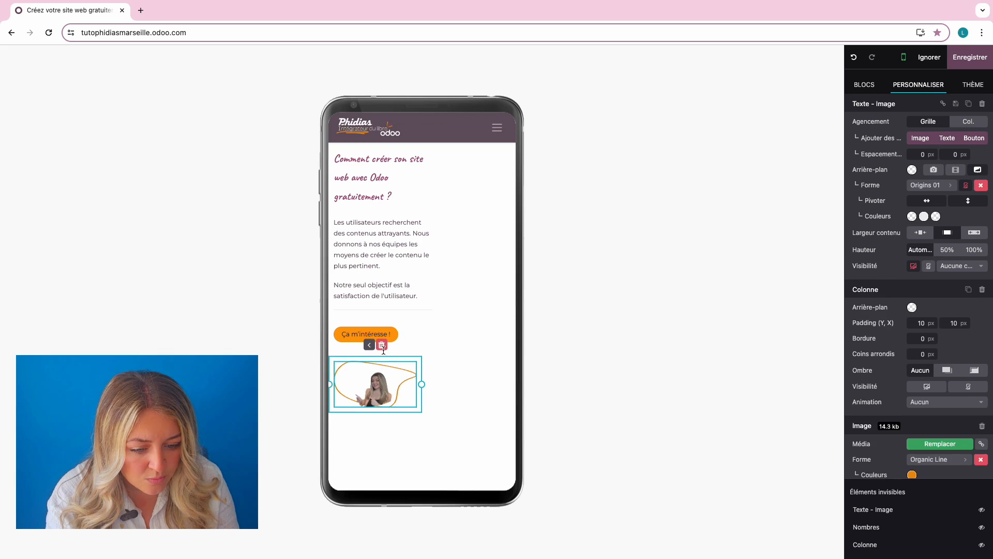
{"action": "left_click", "coordinate": [428, 343]}
{"action": "left_click", "coordinate": [380, 375]}
{"action": "left_click", "coordinate": [369, 344]}
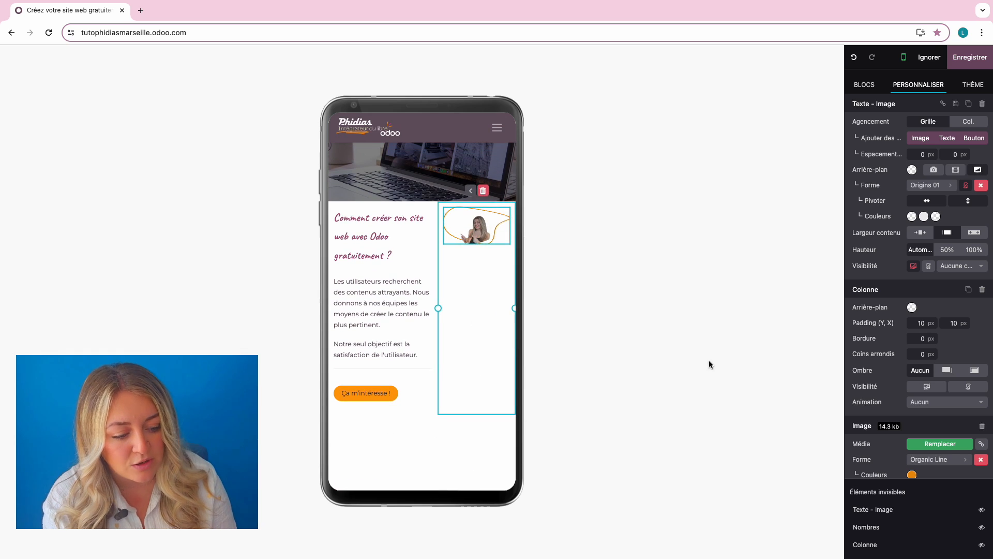
- Set the image's alignment to Aucun and push it down with blank lines beside the middle of the text
{"action": "scroll", "coordinate": [897, 395], "scroll_direction": "down", "scroll_amount": 3}
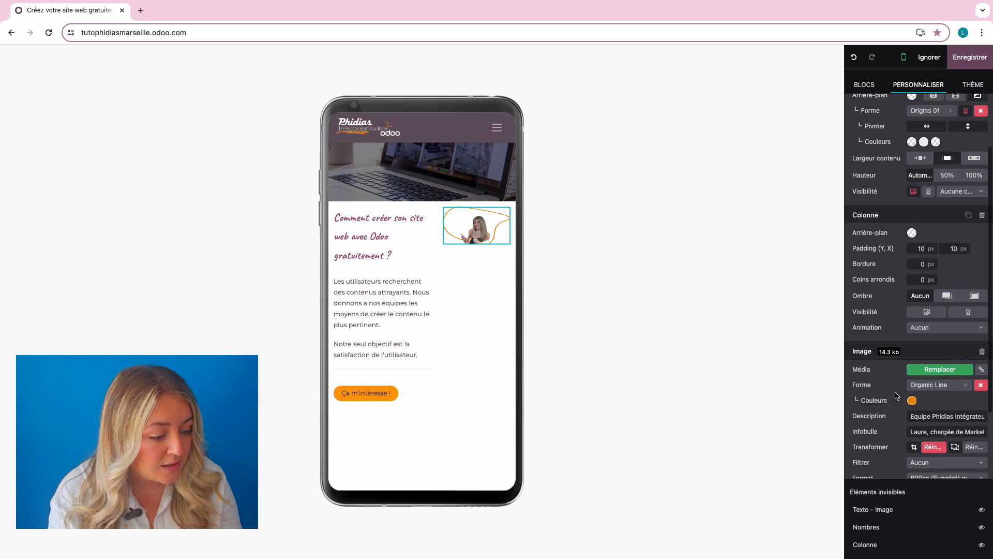
{"action": "left_click", "coordinate": [910, 433]}
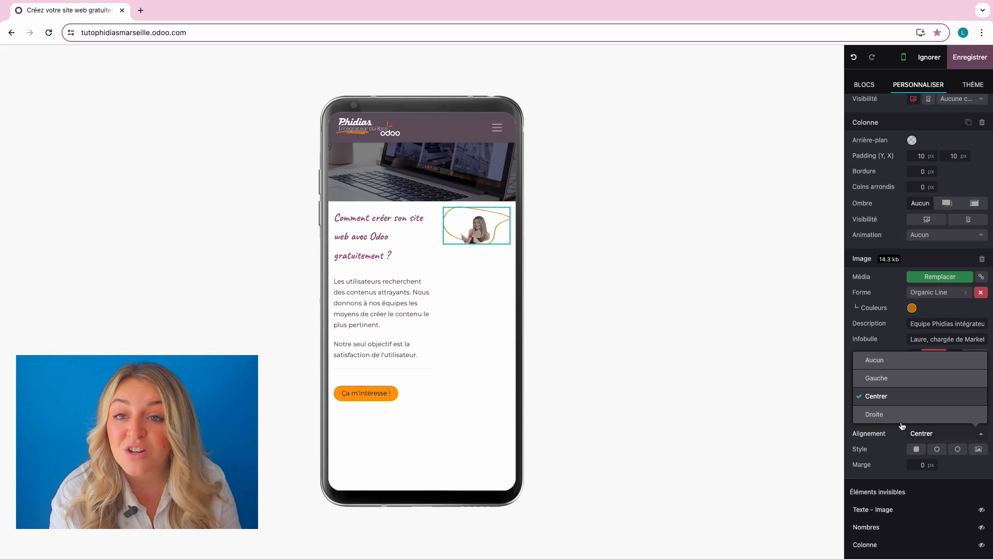
{"action": "left_click", "coordinate": [897, 361]}
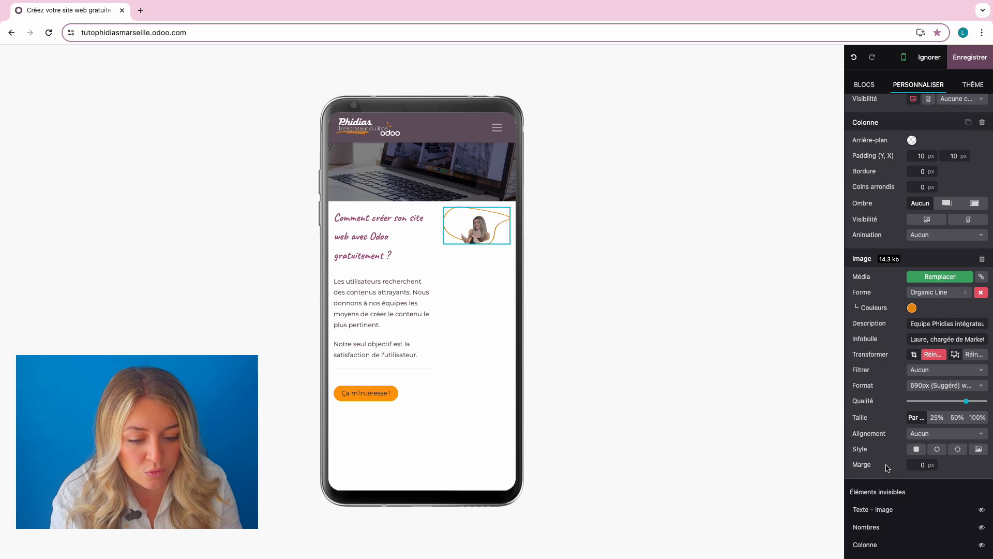
{"action": "left_click", "coordinate": [443, 235]}
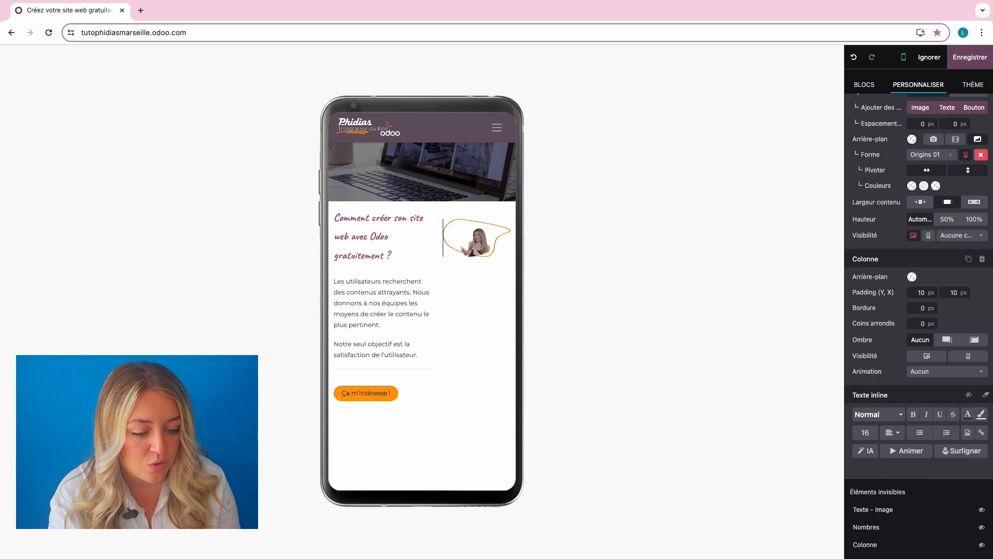
{"action": "left_click", "coordinate": [384, 218]}
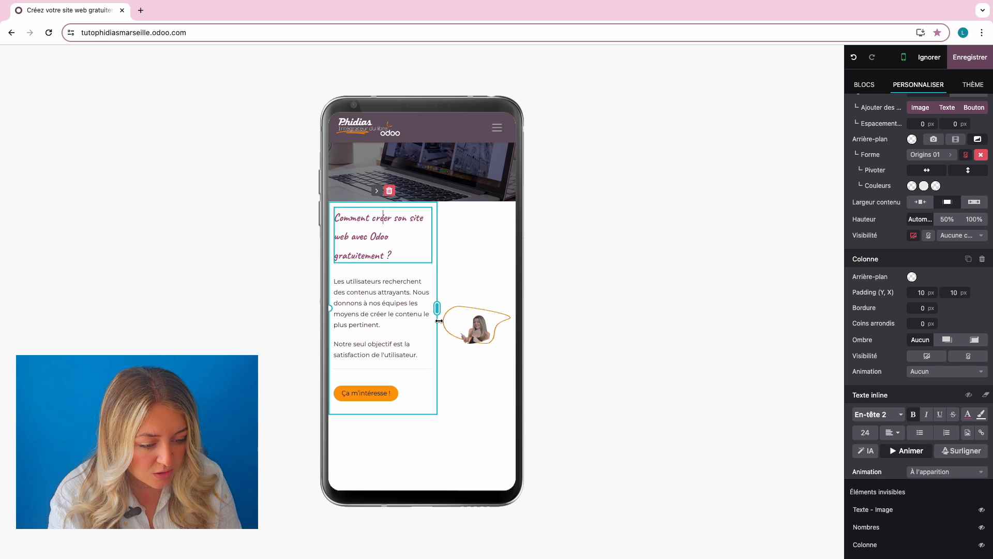
- Delete the mobile block's image column and widen the text column to the full screen width
{"action": "left_click", "coordinate": [481, 276]}
{"action": "left_click", "coordinate": [401, 316]}
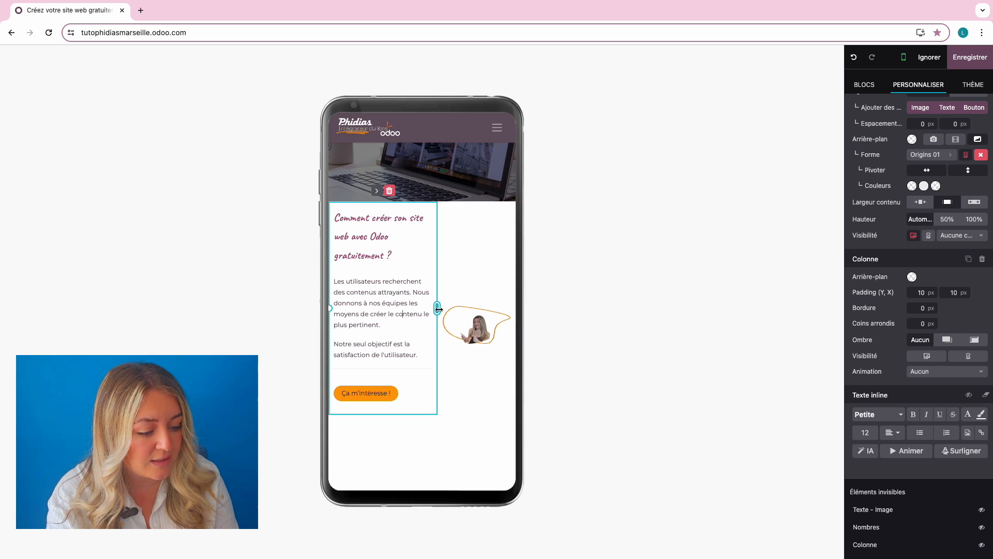
{"action": "left_click_drag", "start_coordinate": [439, 308], "coordinate": [335, 216]}
- Centre the mobile block's heading, body paragraphs and "Ça m'intéresse !" button
{"action": "scroll", "coordinate": [910, 414], "scroll_direction": "down", "scroll_amount": 1}
{"action": "left_click", "coordinate": [894, 433]}
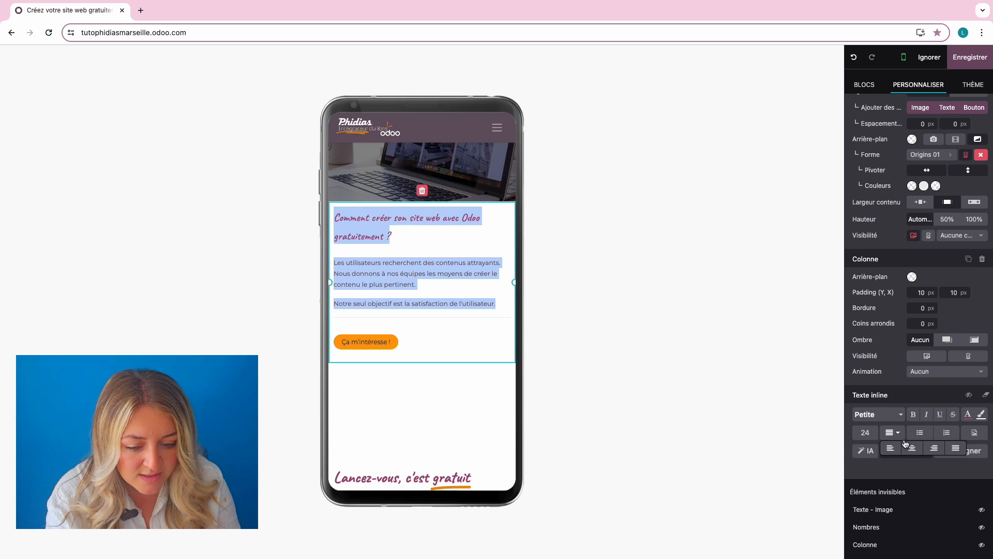
{"action": "left_click", "coordinate": [911, 447]}
{"action": "left_click", "coordinate": [473, 299]}
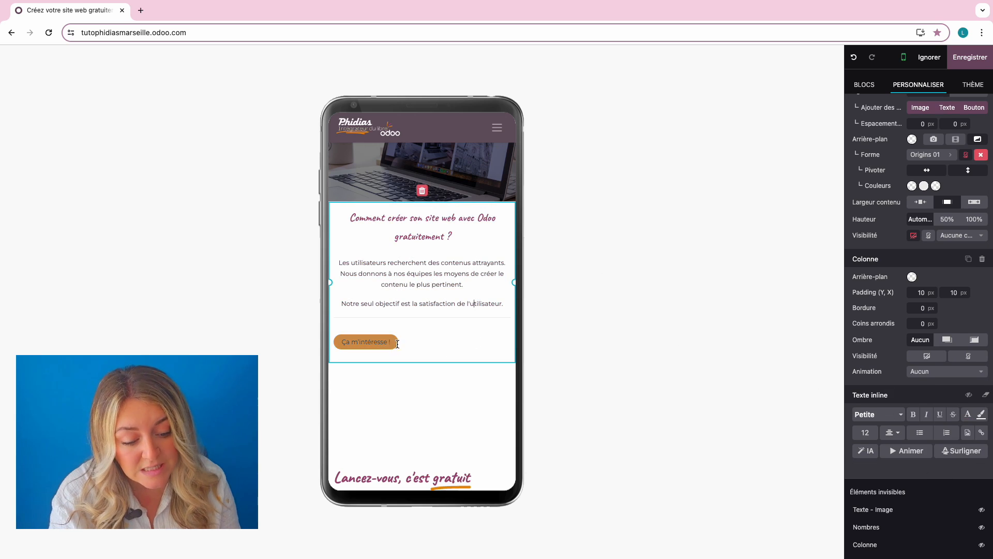
{"action": "left_click", "coordinate": [366, 342]}
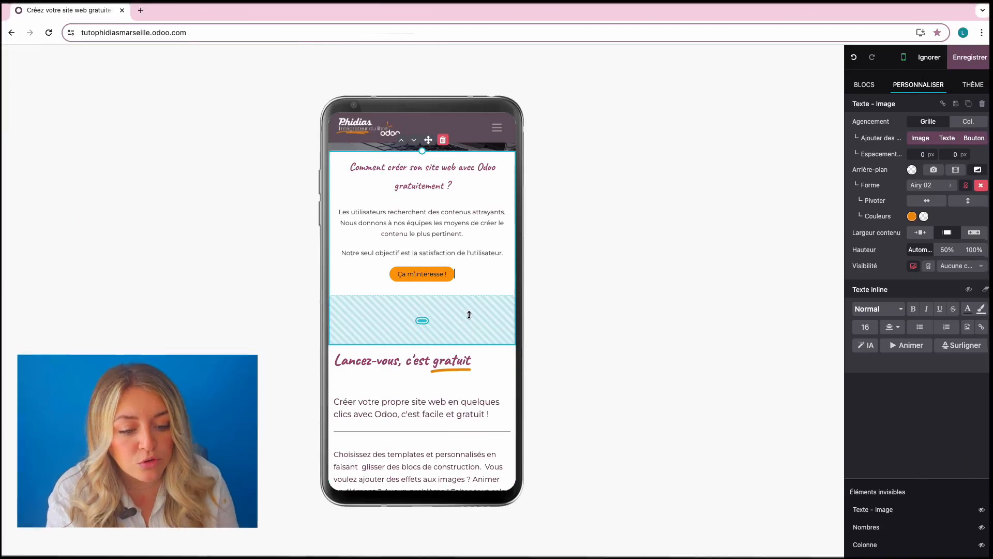
- Reduce the space below the mobile Texte - Image block and centre the "Lancez-vous, c'est gratuit" heading
{"action": "left_click_drag", "start_coordinate": [470, 315], "coordinate": [426, 301]}
{"action": "left_click", "coordinate": [425, 341]}
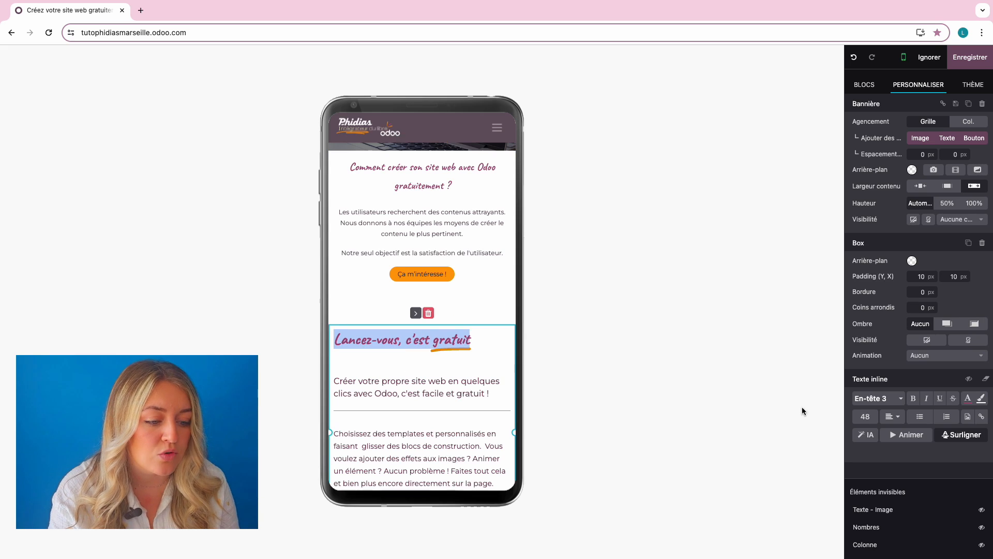
- Set the font size of the "Comment créer son site web avec Odoo gratuitement ?" heading to 36
{"action": "triple_click", "coordinate": [432, 173]}
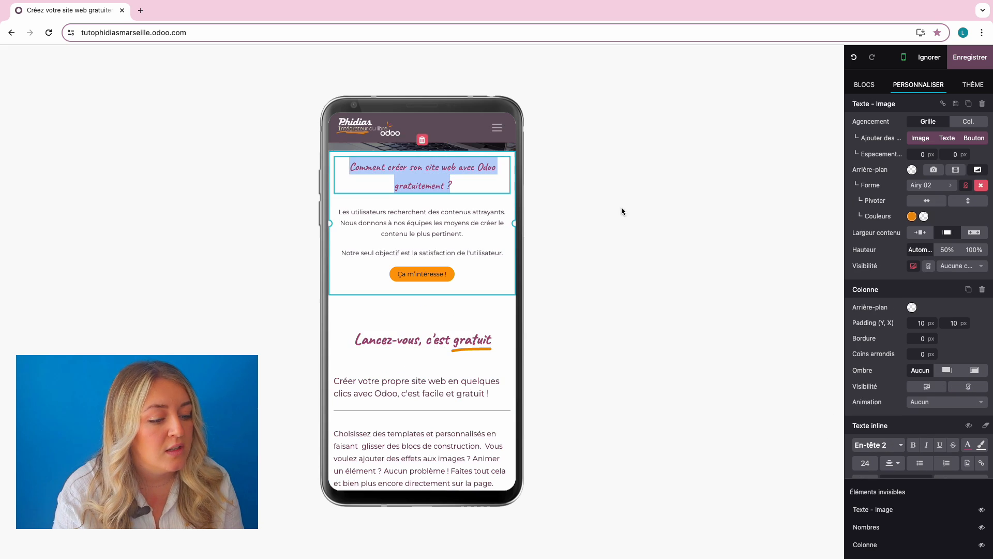
{"action": "left_click", "coordinate": [874, 464]}
{"action": "left_click", "coordinate": [888, 366]}
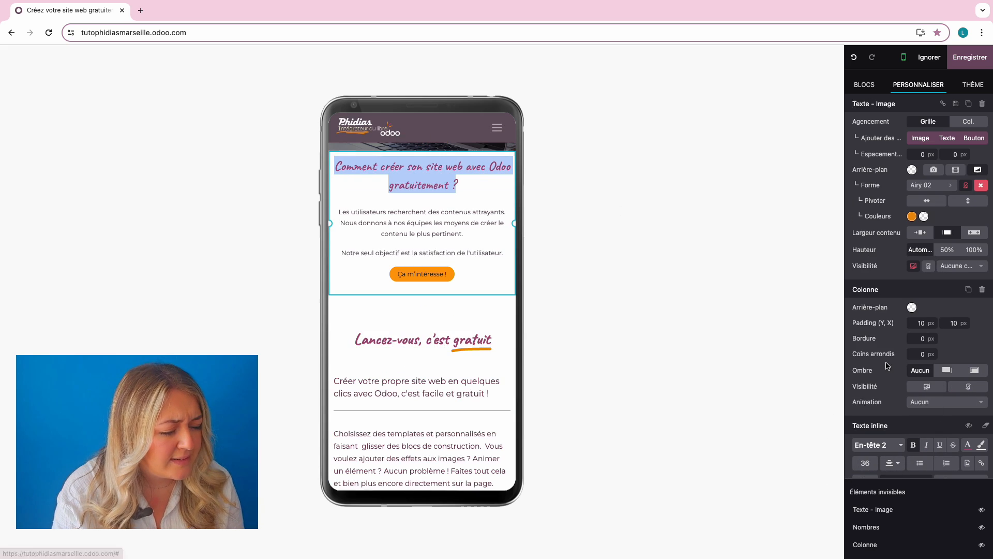
{"action": "left_click", "coordinate": [606, 348]}
- Apply the Petite style to the "Choisissez des templates" paragraph and centre it along with the "Créer votre propre site web" paragraph
{"action": "scroll", "coordinate": [492, 344], "scroll_direction": "down", "scroll_amount": 3}
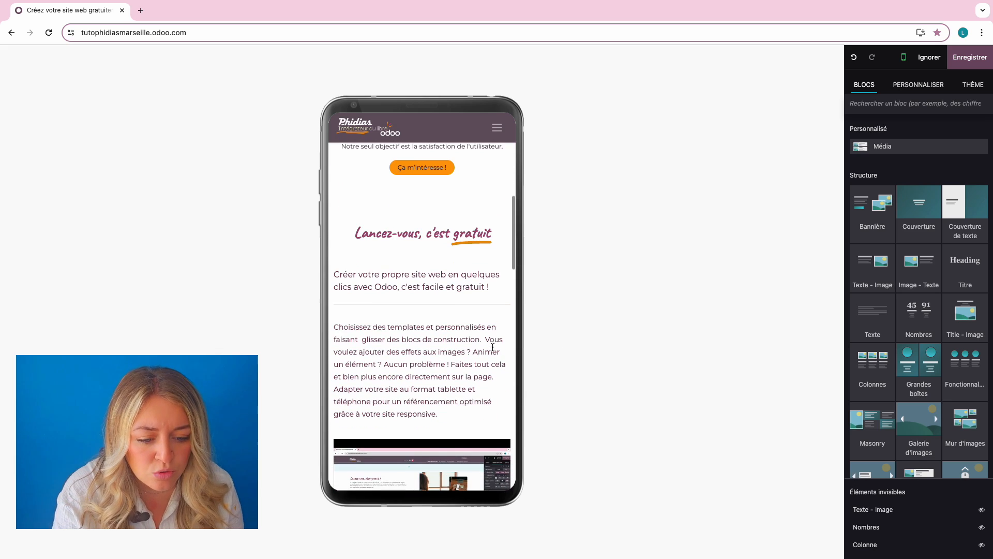
{"action": "left_click_drag", "start_coordinate": [451, 420], "coordinate": [407, 314]}
{"action": "left_click", "coordinate": [875, 406]}
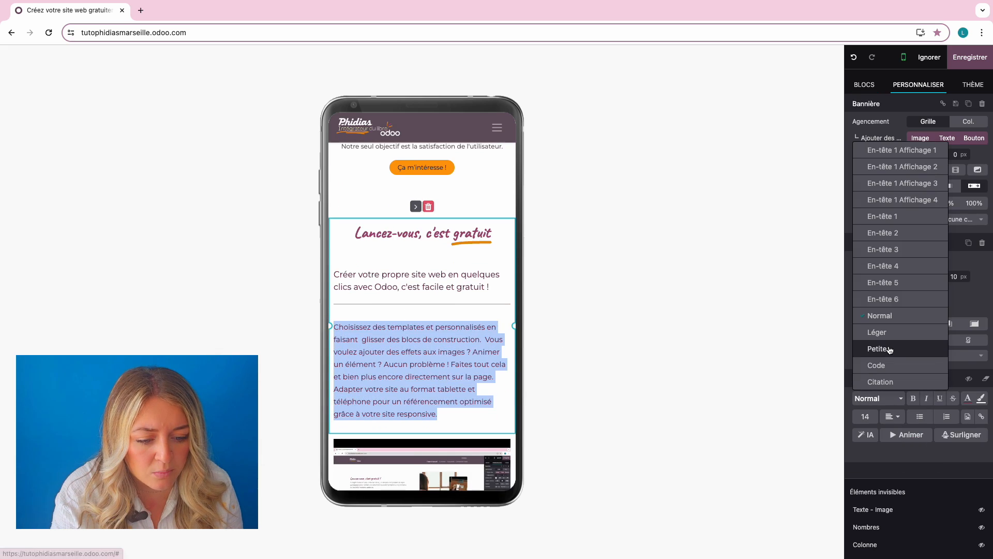
{"action": "left_click", "coordinate": [877, 348]}
{"action": "left_click", "coordinate": [901, 418]}
{"action": "left_click", "coordinate": [913, 434]}
{"action": "triple_click", "coordinate": [468, 289]}
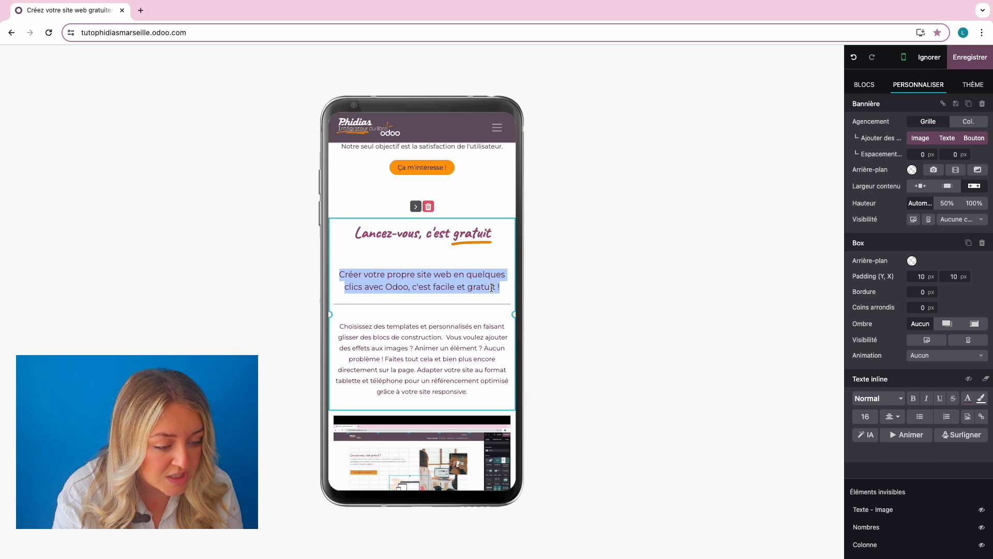
- Return to the desktop view and check how the mobile edits affect the homepage sections
{"action": "left_click", "coordinate": [905, 57]}
{"action": "left_click", "coordinate": [645, 365]}
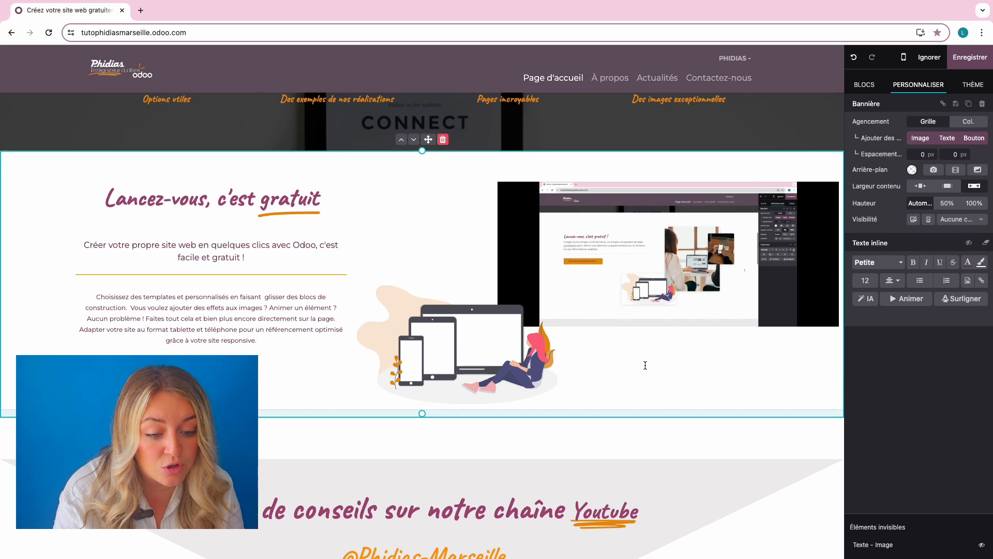
{"action": "scroll", "coordinate": [645, 365], "scroll_direction": "up", "scroll_amount": 15}
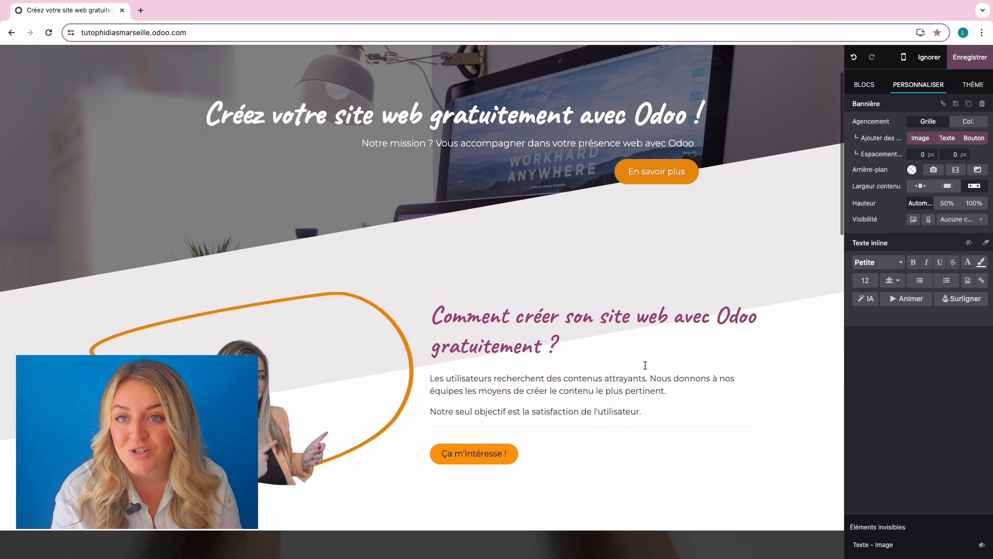
{"action": "scroll", "coordinate": [576, 439], "scroll_direction": "down", "scroll_amount": 7}
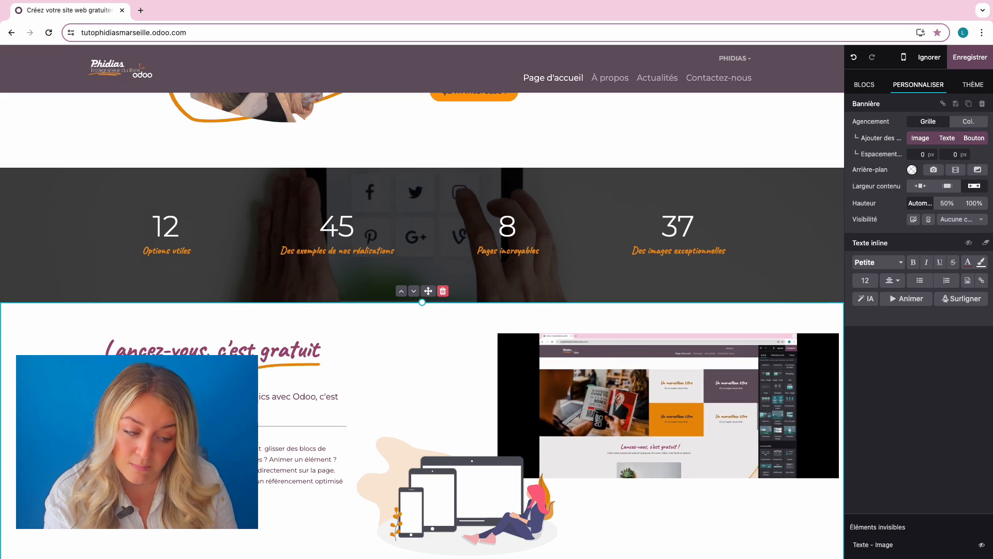
{"action": "scroll", "coordinate": [423, 326], "scroll_direction": "down", "scroll_amount": 4}
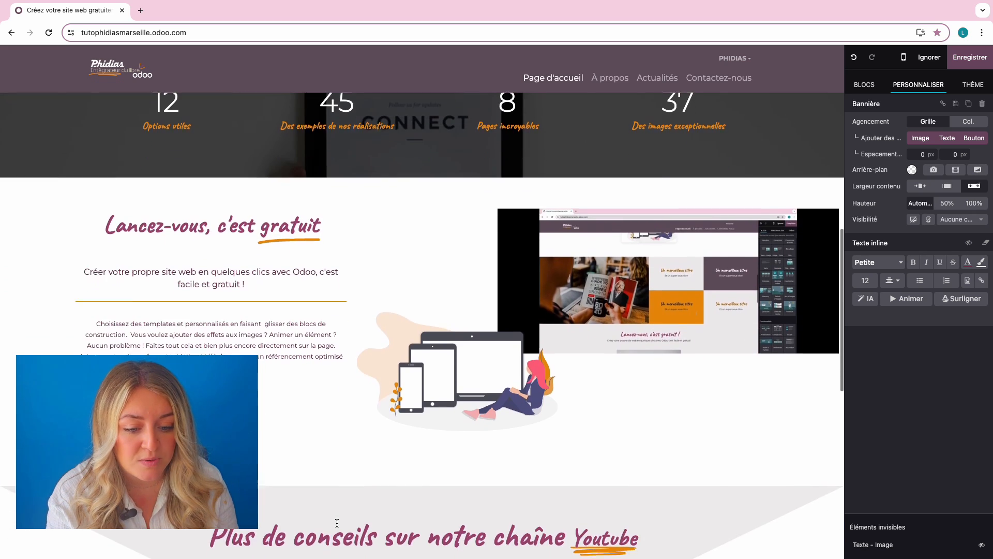
{"action": "scroll", "coordinate": [422, 325], "scroll_direction": "up", "scroll_amount": 3}
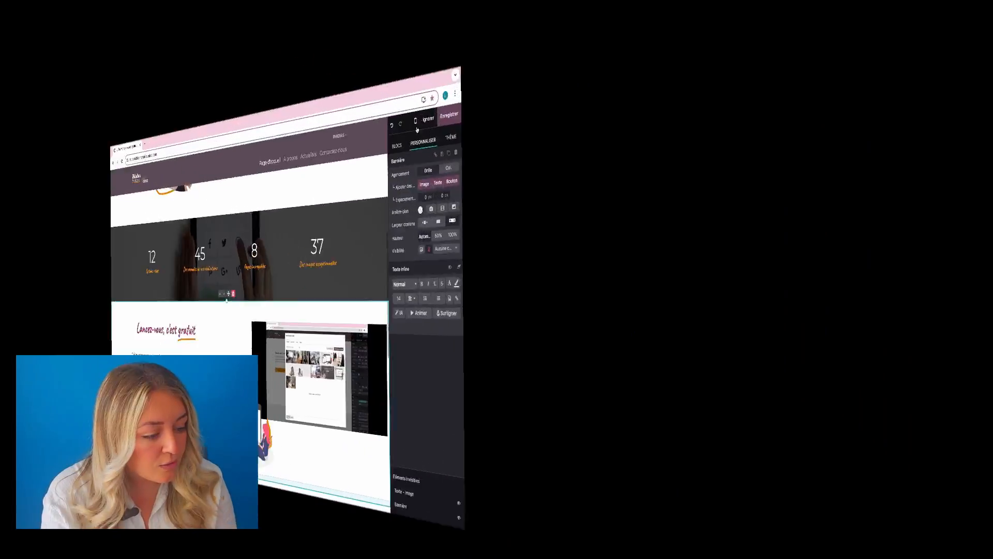
- In the mobile view, set the font size of the "Plus de conseils sur notre chaîne Youtube" heading to 48
{"action": "left_click", "coordinate": [416, 122]}
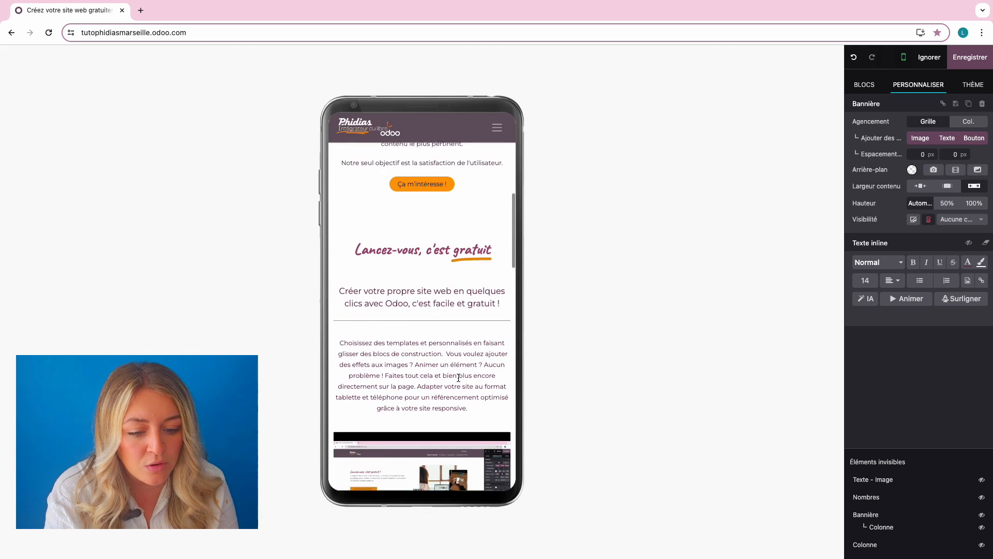
{"action": "scroll", "coordinate": [458, 377], "scroll_direction": "down", "scroll_amount": 3}
{"action": "scroll", "coordinate": [459, 378], "scroll_direction": "up", "scroll_amount": 1}
{"action": "scroll", "coordinate": [458, 378], "scroll_direction": "down", "scroll_amount": 1}
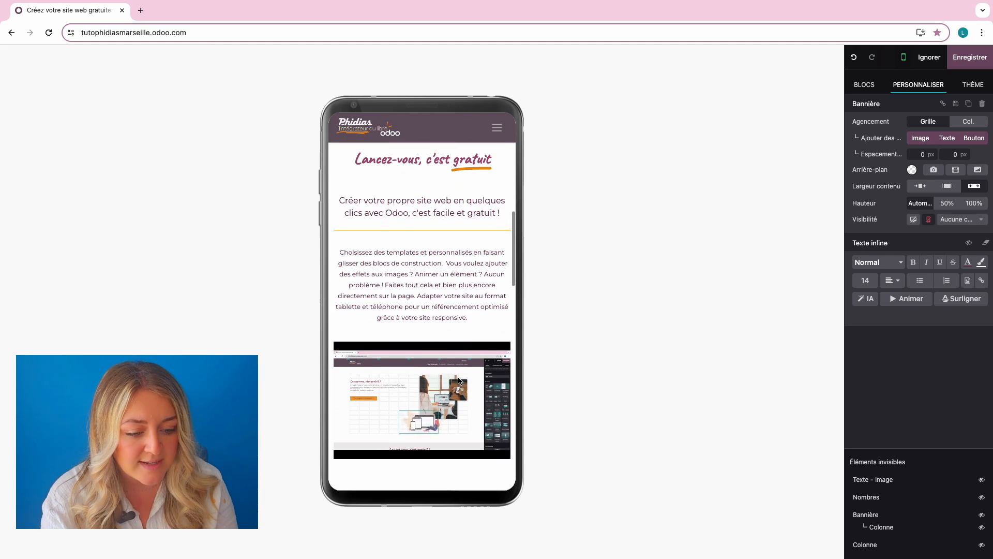
{"action": "scroll", "coordinate": [458, 379], "scroll_direction": "down", "scroll_amount": 2}
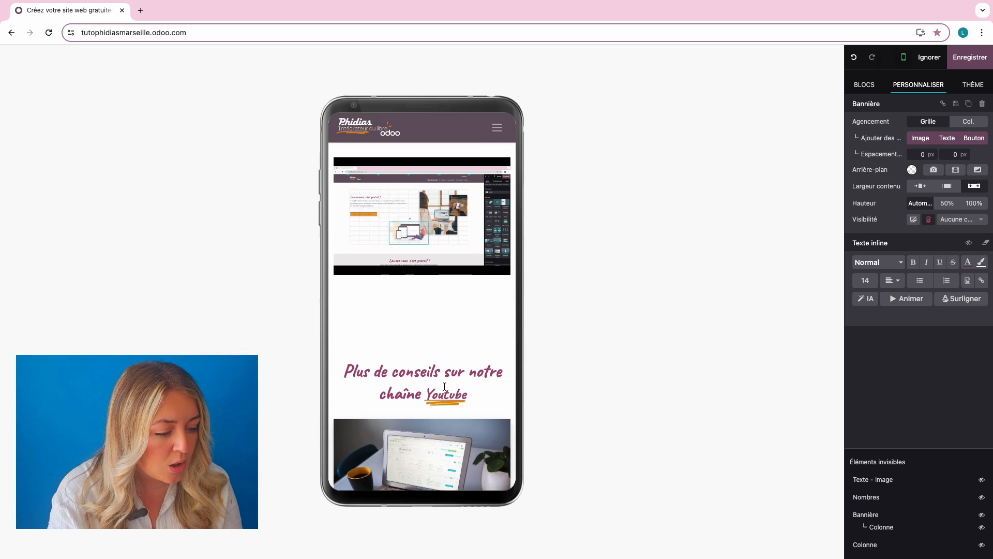
{"action": "left_click", "coordinate": [433, 396]}
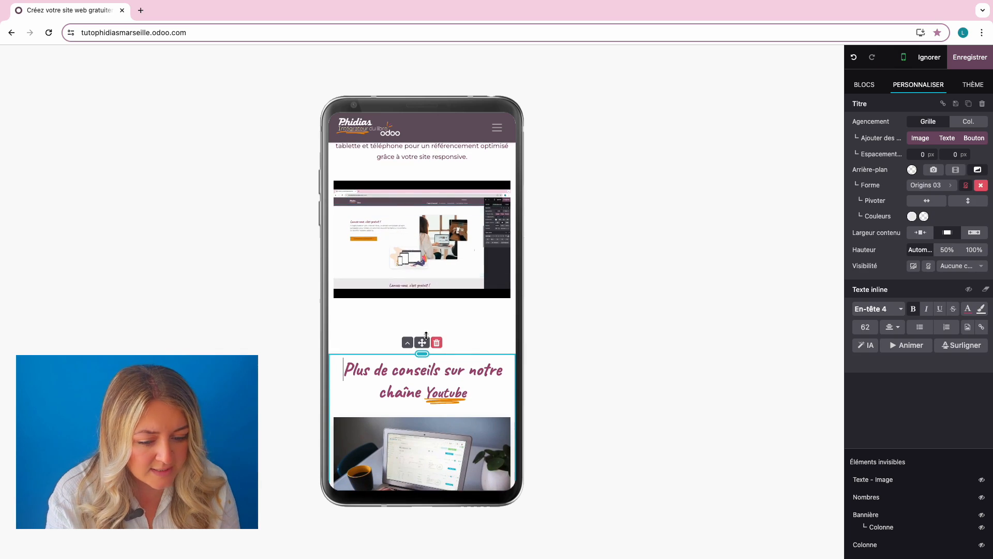
{"action": "scroll", "coordinate": [433, 363], "scroll_direction": "down", "scroll_amount": 2}
{"action": "double_click", "coordinate": [435, 284]}
{"action": "scroll", "coordinate": [867, 418], "scroll_direction": "down", "scroll_amount": 2}
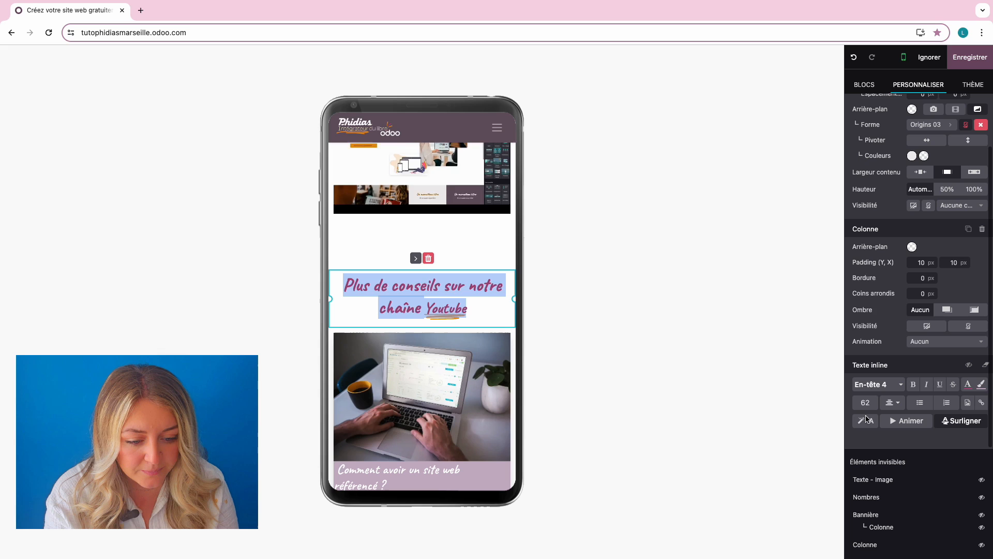
{"action": "left_click", "coordinate": [868, 404]}
{"action": "left_click", "coordinate": [872, 286]}
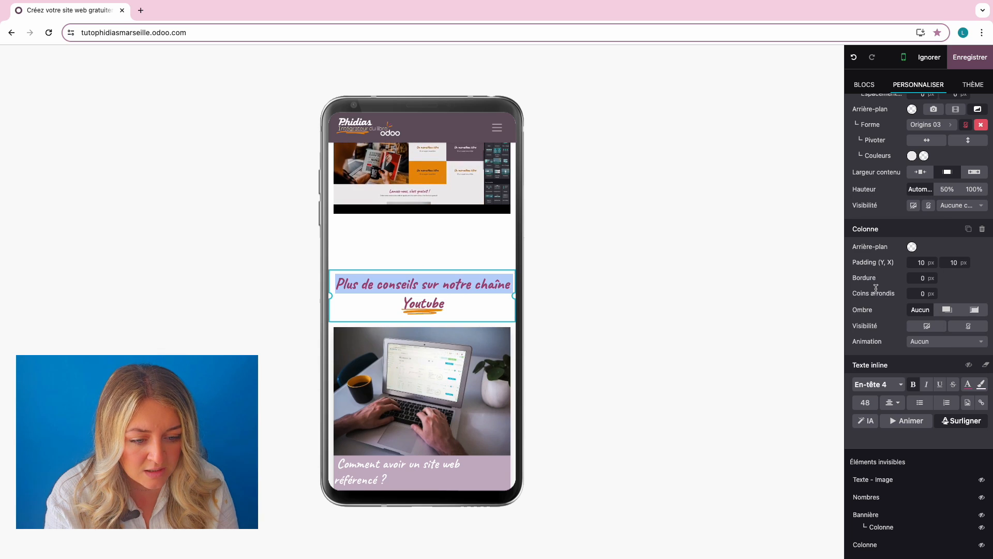
- Return to the desktop view, duplicate the Titre section with the Youtube heading and hide the lower copy on desktop
{"action": "scroll", "coordinate": [462, 293], "scroll_direction": "down", "scroll_amount": 5}
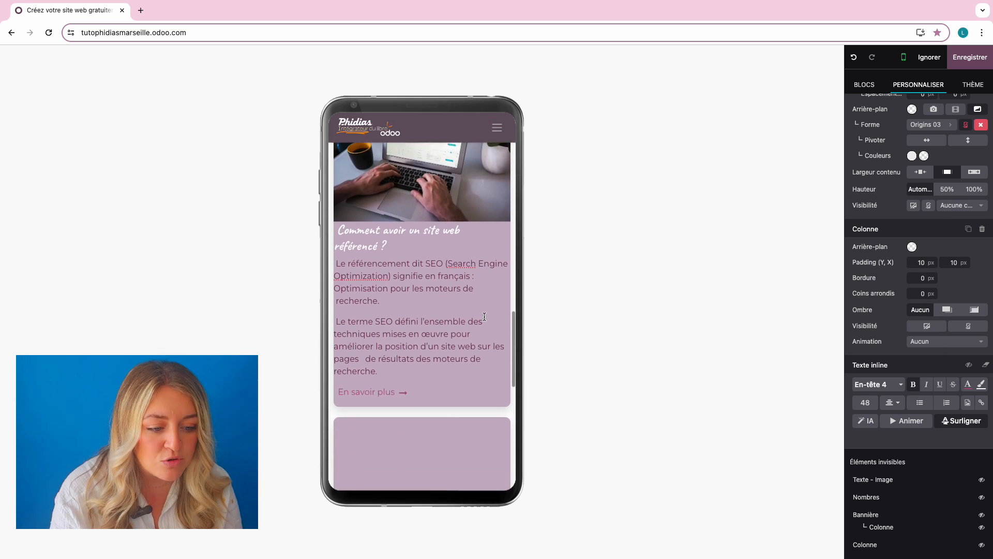
{"action": "scroll", "coordinate": [484, 317], "scroll_direction": "up", "scroll_amount": 3}
{"action": "scroll", "coordinate": [484, 317], "scroll_direction": "up", "scroll_amount": 2}
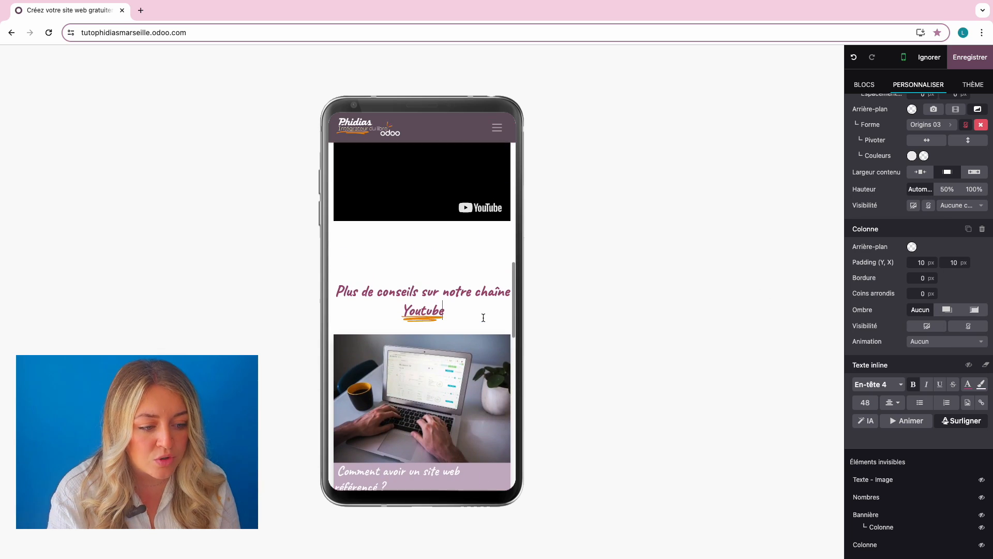
{"action": "left_click", "coordinate": [904, 58]}
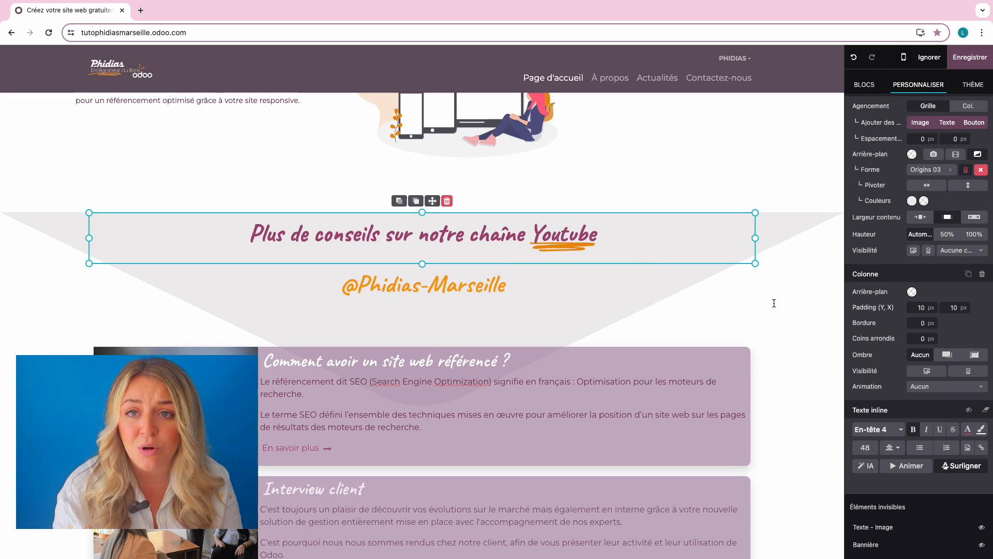
{"action": "left_click", "coordinate": [795, 316]}
{"action": "scroll", "coordinate": [794, 316], "scroll_direction": "down", "scroll_amount": 2}
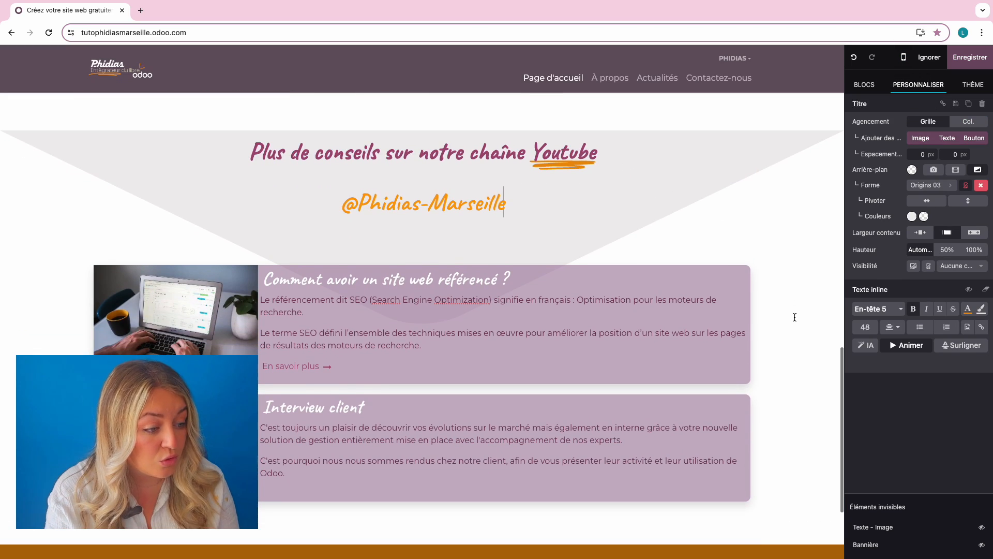
{"action": "left_click", "coordinate": [969, 105]}
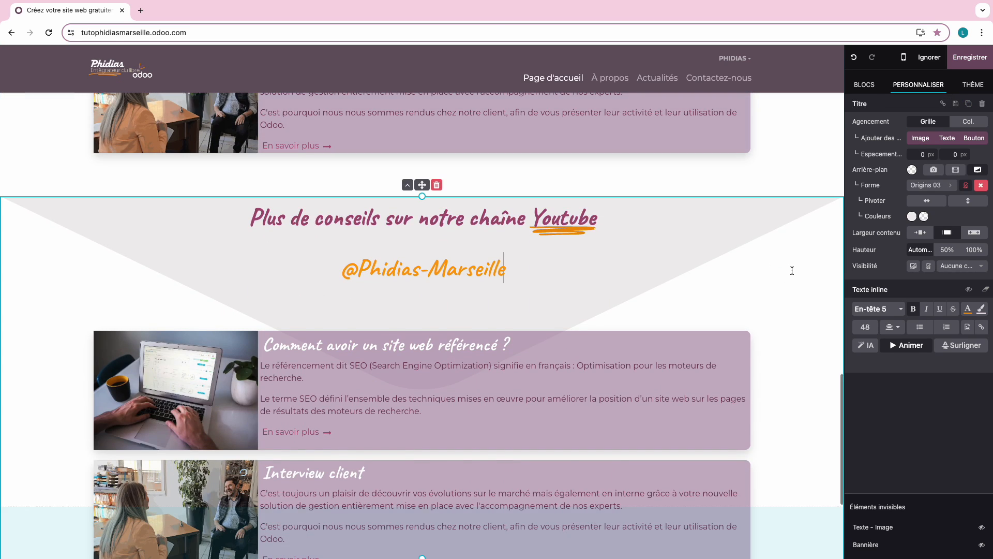
{"action": "left_click", "coordinate": [914, 266]}
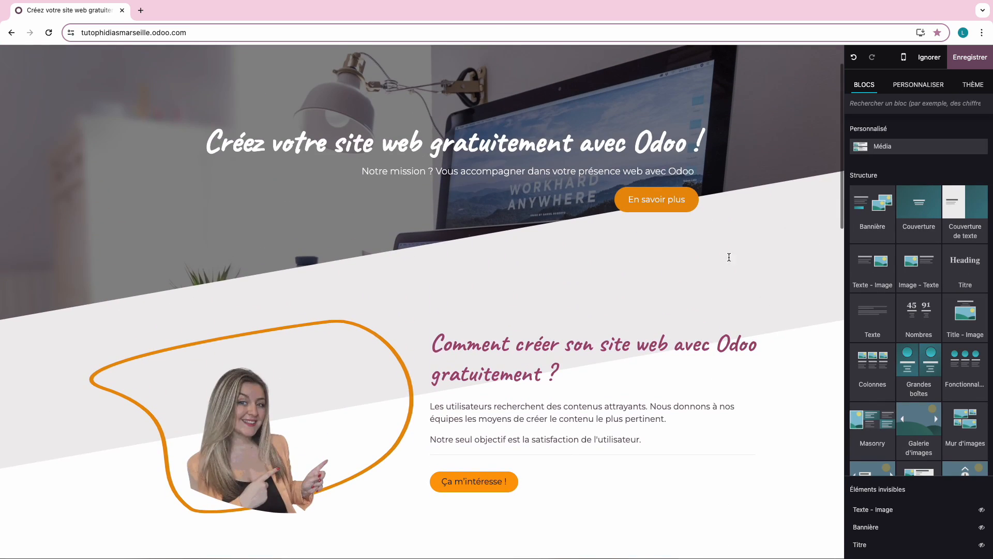
- In the mobile view, apply the Petite style to both paragraphs of the "Comment avoir un site web référencé ?" card
{"action": "left_click", "coordinate": [904, 57]}
{"action": "scroll", "coordinate": [408, 388], "scroll_direction": "down", "scroll_amount": 15}
{"action": "scroll", "coordinate": [397, 418], "scroll_direction": "up", "scroll_amount": 1}
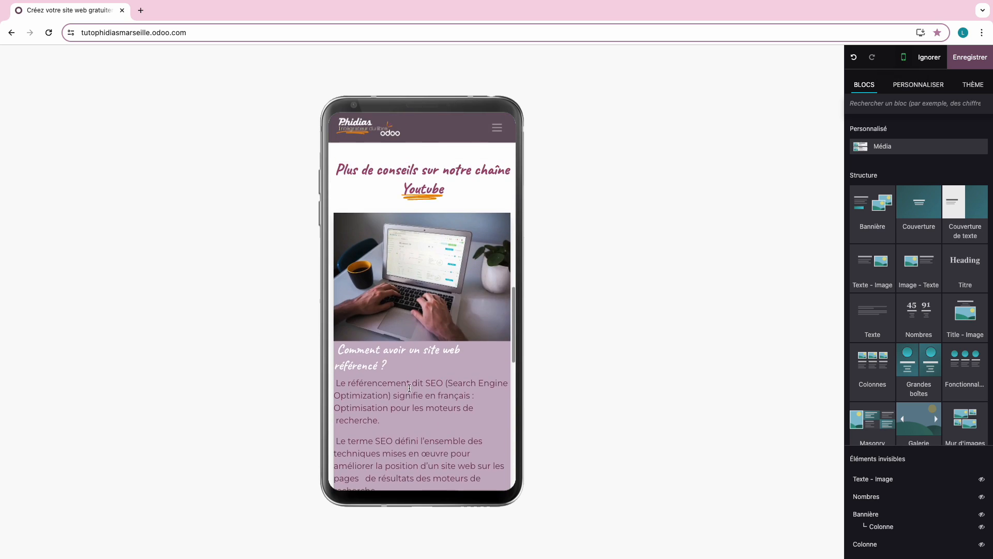
{"action": "scroll", "coordinate": [398, 418], "scroll_direction": "down", "scroll_amount": 3}
{"action": "left_click", "coordinate": [398, 418]}
{"action": "left_click_drag", "start_coordinate": [398, 418], "coordinate": [336, 311]}
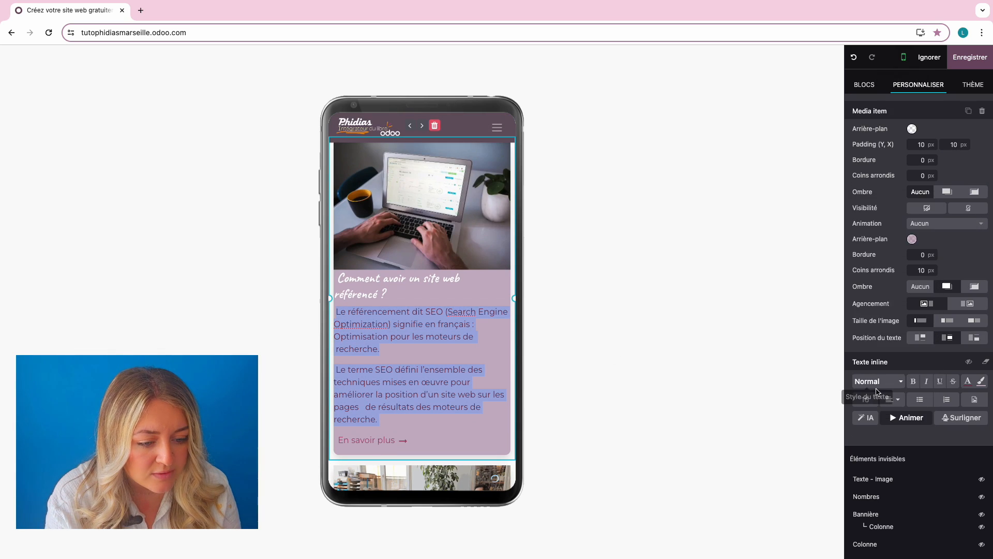
{"action": "left_click", "coordinate": [878, 382]}
{"action": "left_click", "coordinate": [885, 332]}
- Apply the Petite style to both paragraphs of the "Interview client" card
{"action": "scroll", "coordinate": [423, 383], "scroll_direction": "down", "scroll_amount": 5}
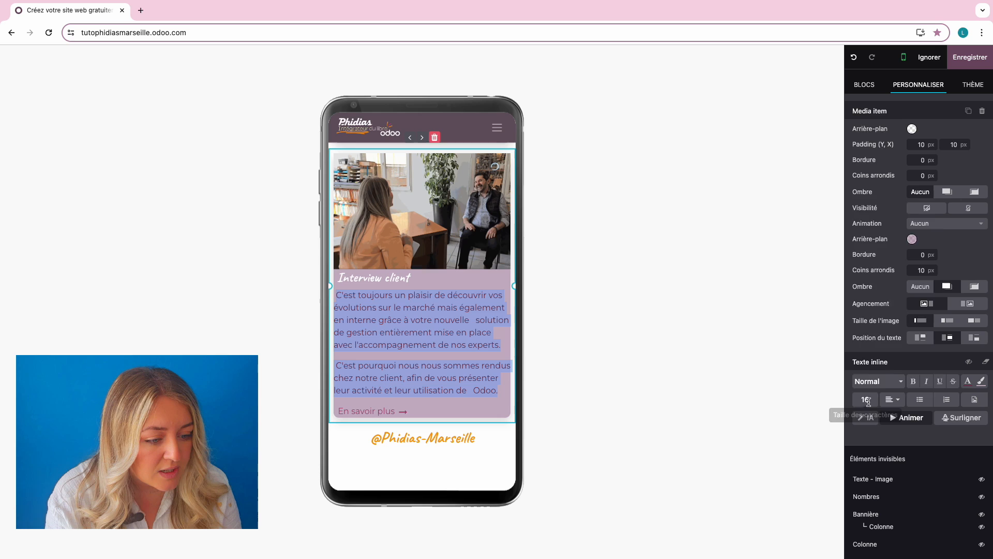
{"action": "left_click", "coordinate": [878, 381]}
{"action": "left_click", "coordinate": [885, 331]}
{"action": "scroll", "coordinate": [436, 406], "scroll_direction": "up", "scroll_amount": 3}
{"action": "scroll", "coordinate": [437, 406], "scroll_direction": "down", "scroll_amount": 3}
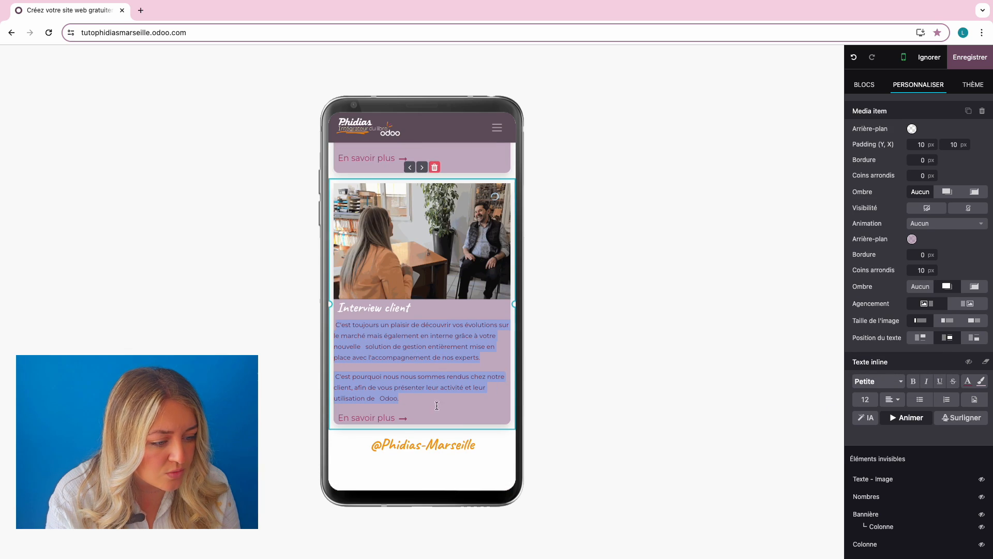
- Try the "Interview client" image at 50% size, and set it back to 100%
{"action": "left_click", "coordinate": [422, 243]}
{"action": "scroll", "coordinate": [921, 337], "scroll_direction": "down", "scroll_amount": 5}
{"action": "left_click", "coordinate": [953, 293]}
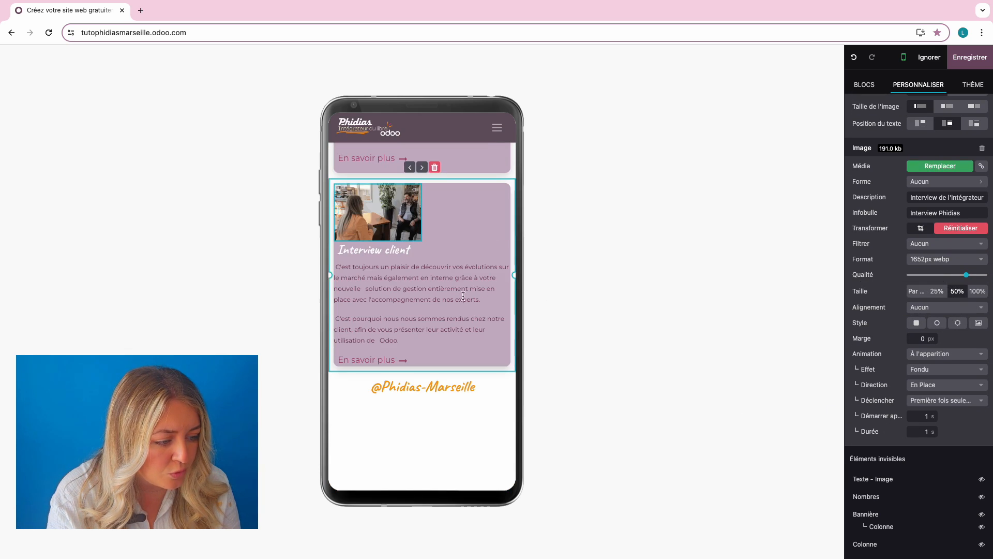
{"action": "scroll", "coordinate": [463, 296], "scroll_direction": "up", "scroll_amount": 3}
{"action": "scroll", "coordinate": [465, 321], "scroll_direction": "down", "scroll_amount": 1}
{"action": "left_click", "coordinate": [976, 291]}
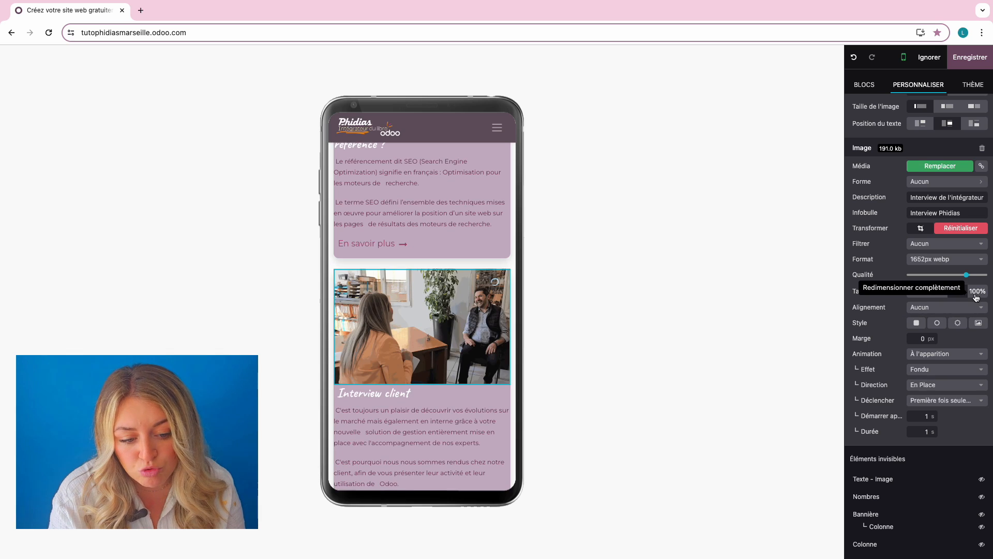
- Narrow both media cards under the Youtube heading to half the mobile width so they sit side by side
{"action": "left_click_drag", "start_coordinate": [514, 389], "coordinate": [448, 389]}
{"action": "left_click", "coordinate": [466, 212]}
{"action": "left_click_drag", "start_coordinate": [514, 133], "coordinate": [423, 137]}
{"action": "left_click", "coordinate": [434, 331]}
{"action": "left_click_drag", "start_coordinate": [453, 427], "coordinate": [425, 425]}
{"action": "scroll", "coordinate": [444, 394], "scroll_direction": "up", "scroll_amount": 2}
{"action": "scroll", "coordinate": [444, 395], "scroll_direction": "up", "scroll_amount": 3}
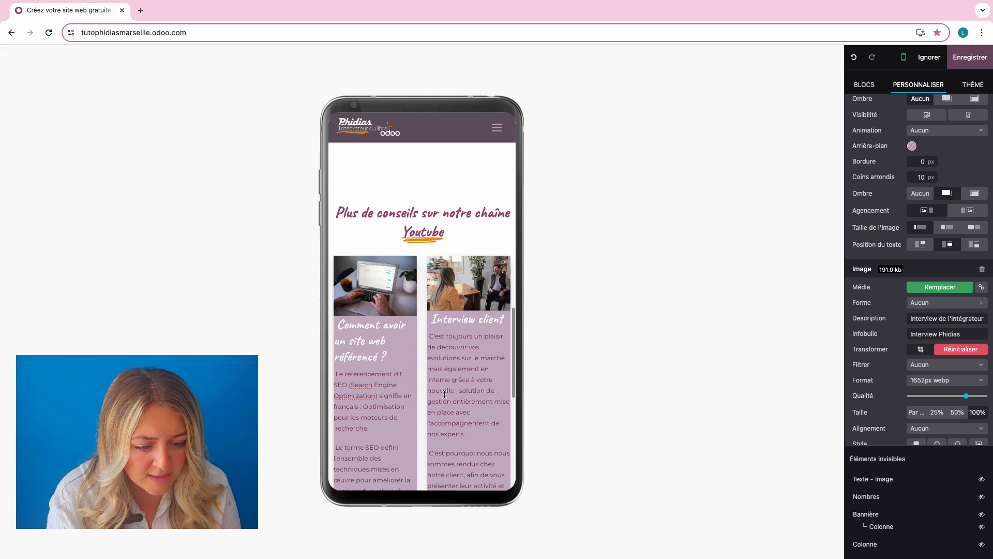
- Set the "Comment avoir un site web référencé ?" and "Interview client" headings to font size 20 and centre them
{"action": "triple_click", "coordinate": [372, 333]}
{"action": "left_click", "coordinate": [865, 306]}
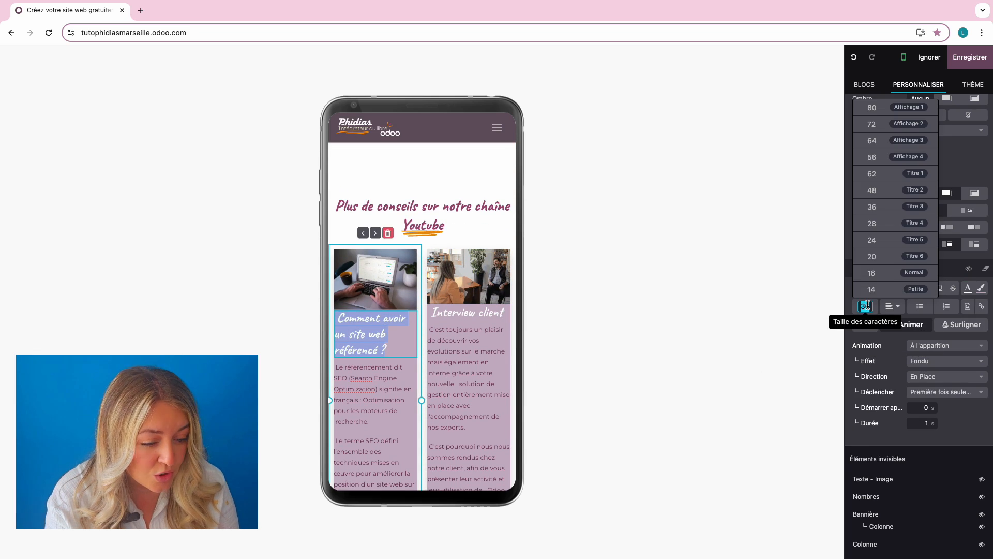
{"action": "left_click", "coordinate": [872, 257]}
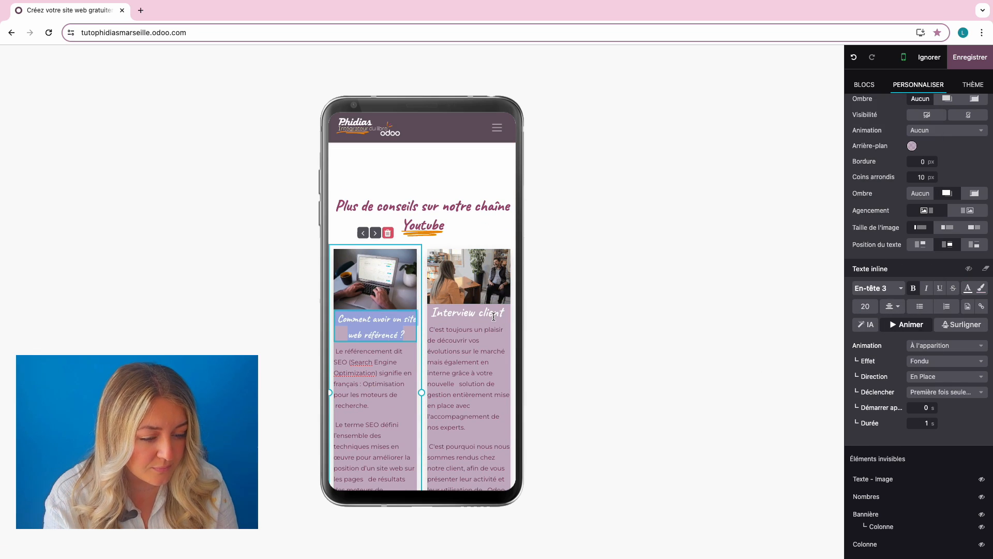
{"action": "left_click", "coordinate": [865, 306]}
{"action": "left_click", "coordinate": [872, 257]}
{"action": "left_click", "coordinate": [892, 306]}
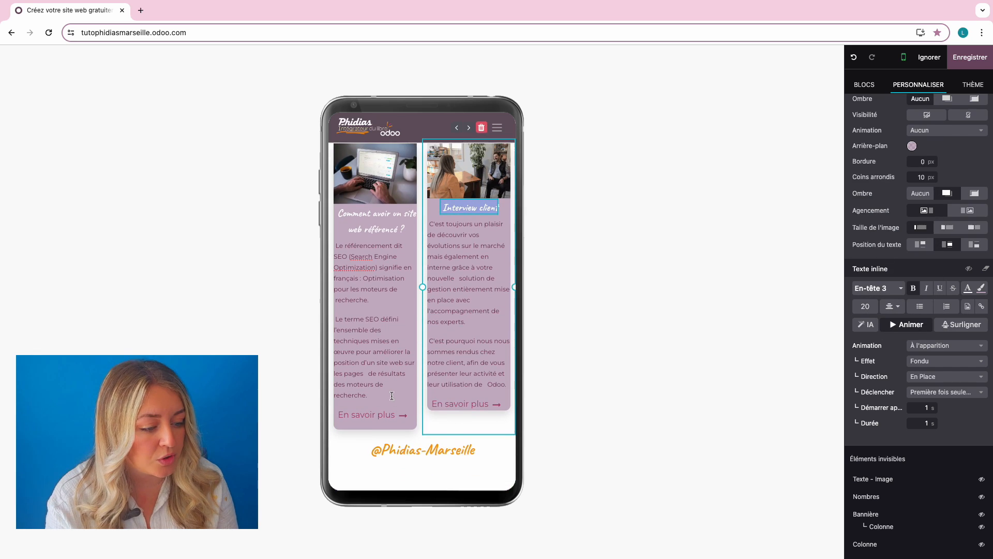
- Centre the paragraphs in both the website referencing card and the "Interview client" card
{"action": "triple_click", "coordinate": [373, 261]}
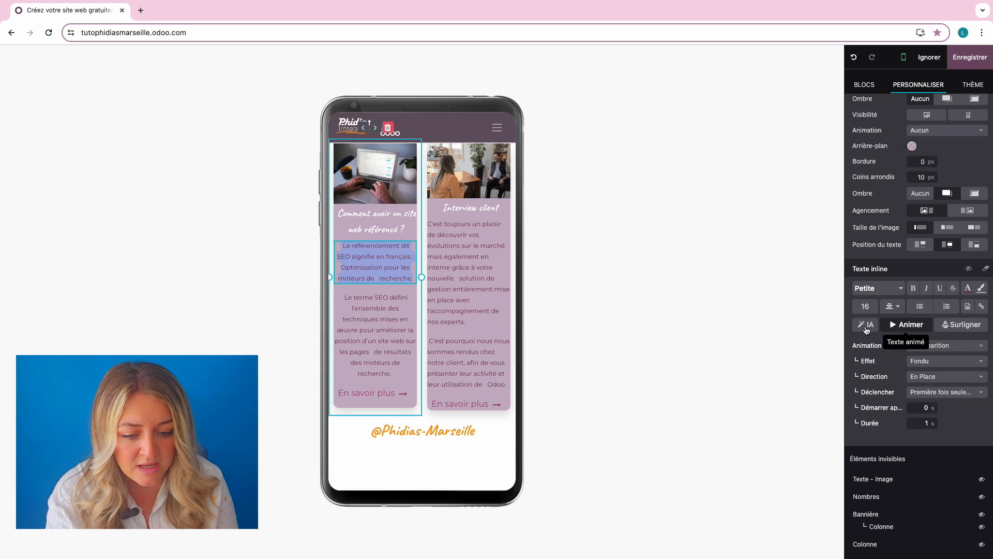
{"action": "left_click", "coordinate": [617, 383]}
{"action": "scroll", "coordinate": [444, 454], "scroll_direction": "down", "scroll_amount": 3}
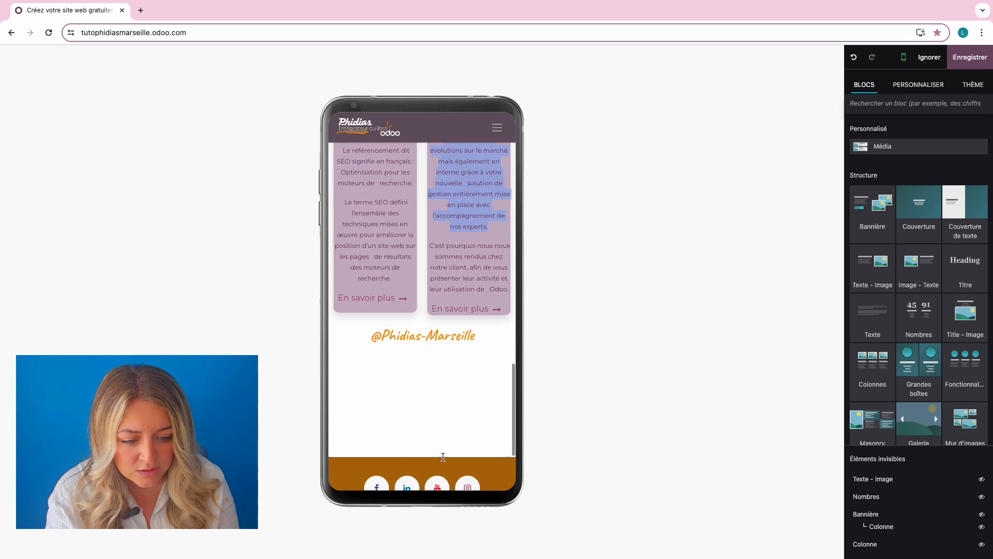
{"action": "scroll", "coordinate": [448, 402], "scroll_direction": "up", "scroll_amount": 2}
{"action": "left_click", "coordinate": [429, 386]}
{"action": "left_click", "coordinate": [416, 357]}
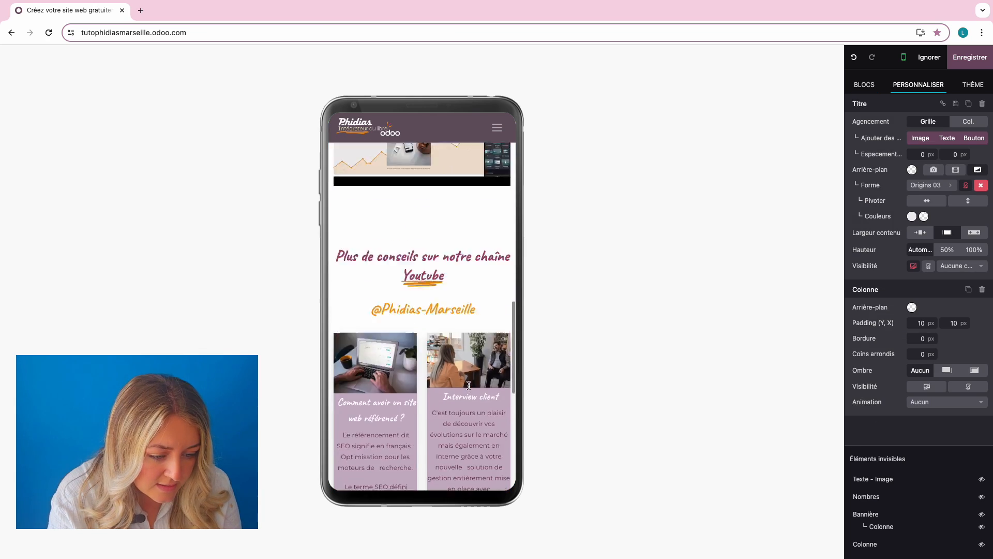
- Check the mobile page layout, return to the desktop view and save the homepage
{"action": "scroll", "coordinate": [456, 310], "scroll_direction": "down", "scroll_amount": 5}
{"action": "left_click", "coordinate": [480, 366]}
{"action": "scroll", "coordinate": [480, 367], "scroll_direction": "up", "scroll_amount": 10}
{"action": "scroll", "coordinate": [455, 310], "scroll_direction": "down", "scroll_amount": 10}
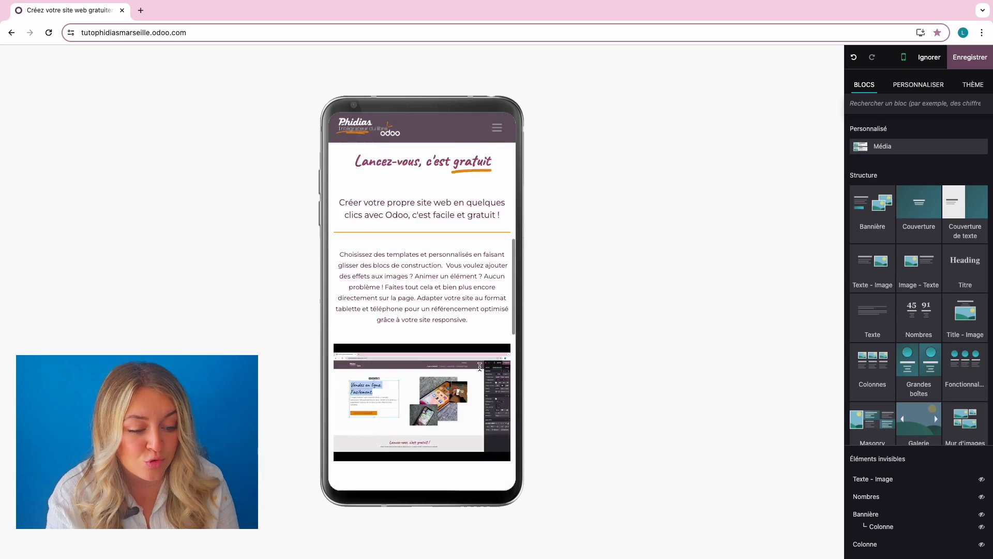
{"action": "left_click", "coordinate": [904, 57]}
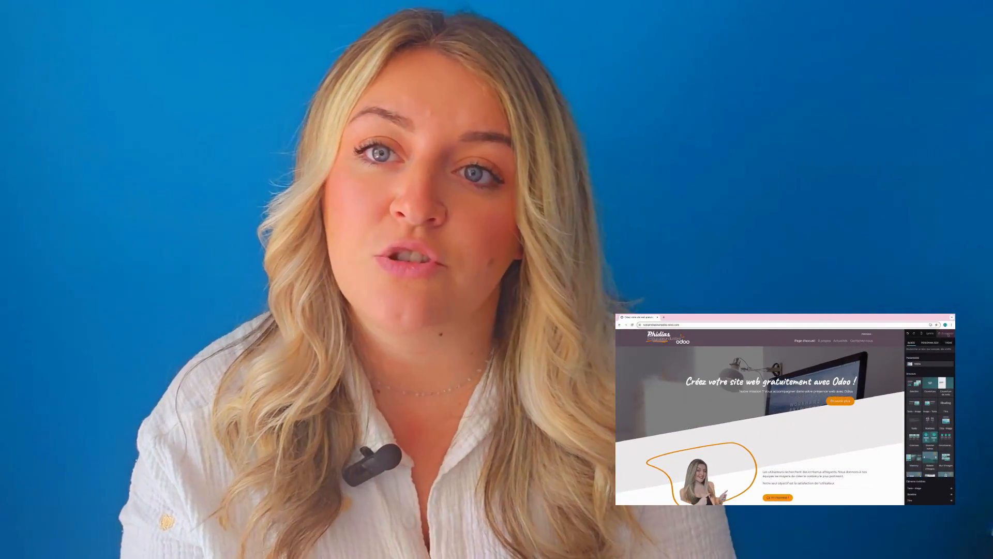
{"action": "left_click", "coordinate": [947, 334]}
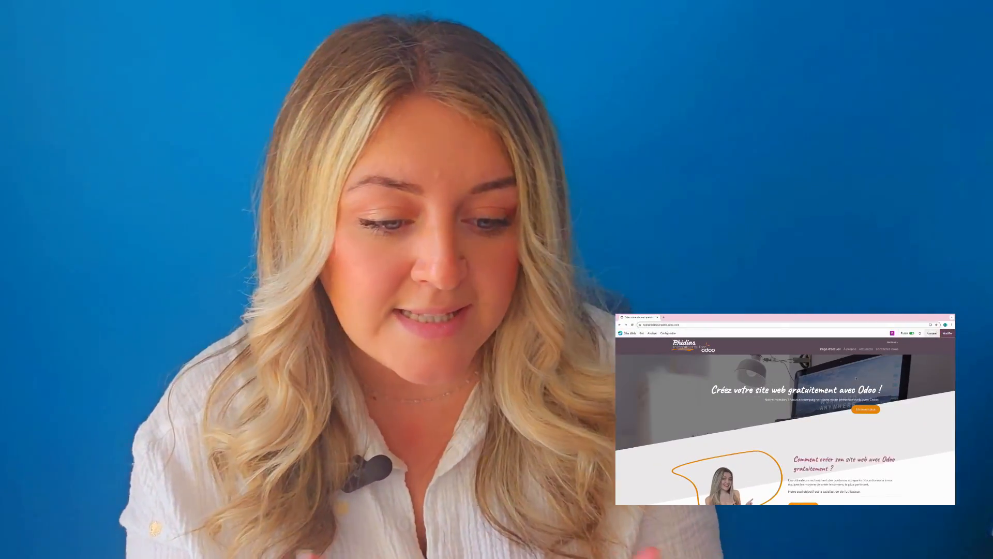